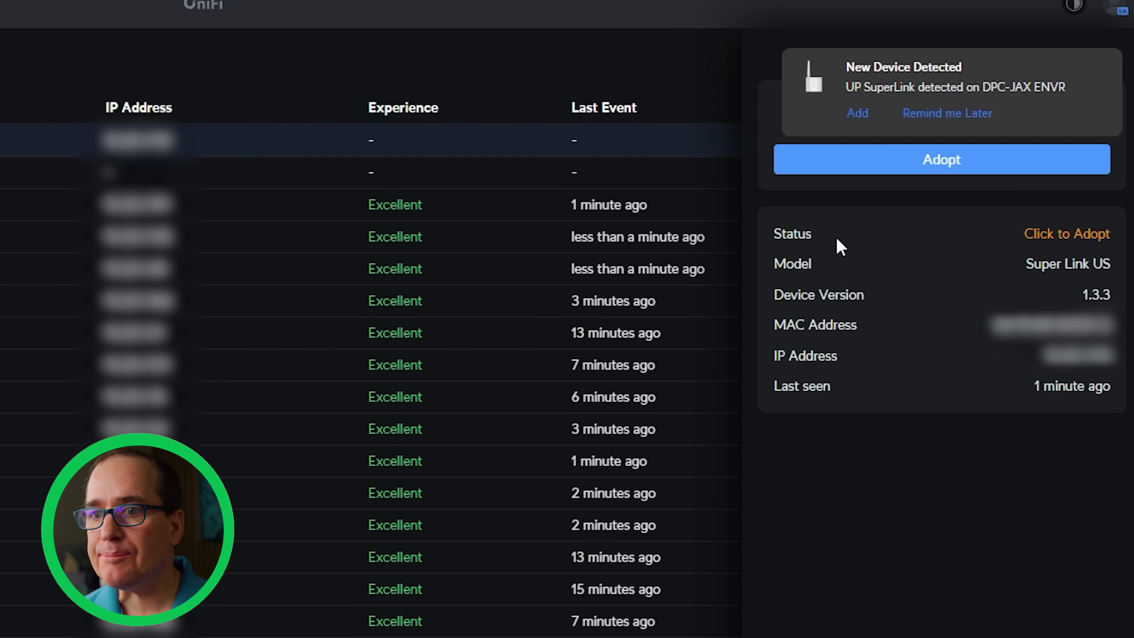
Adopt the Super Link US gateway and review its Settings and Overview details.
click(857, 174)
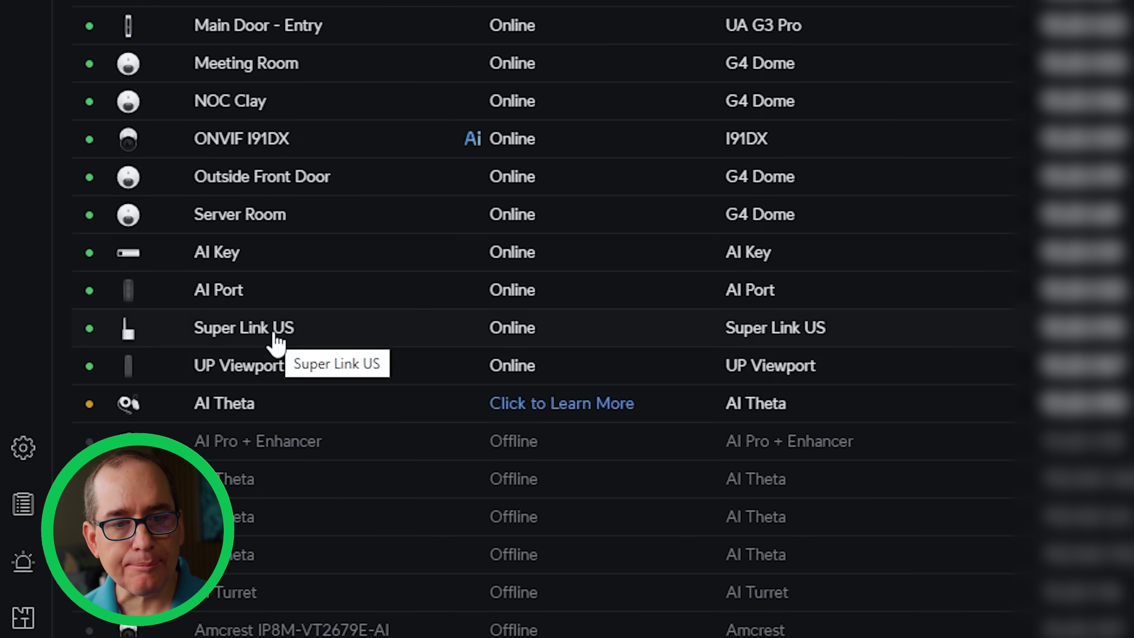
click(277, 341)
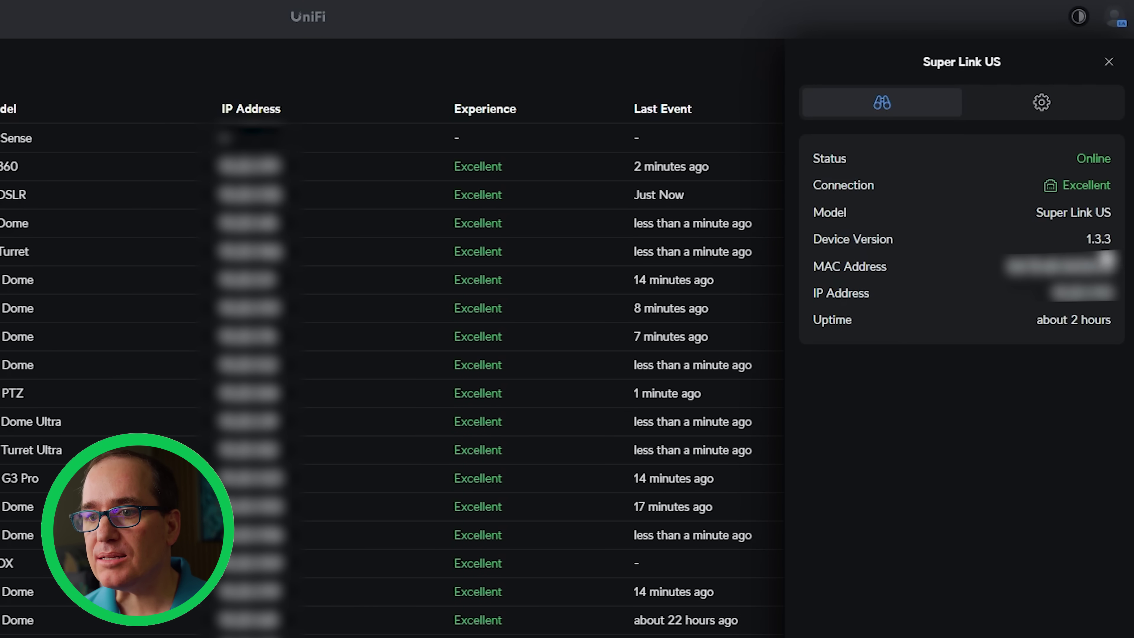
click(1040, 103)
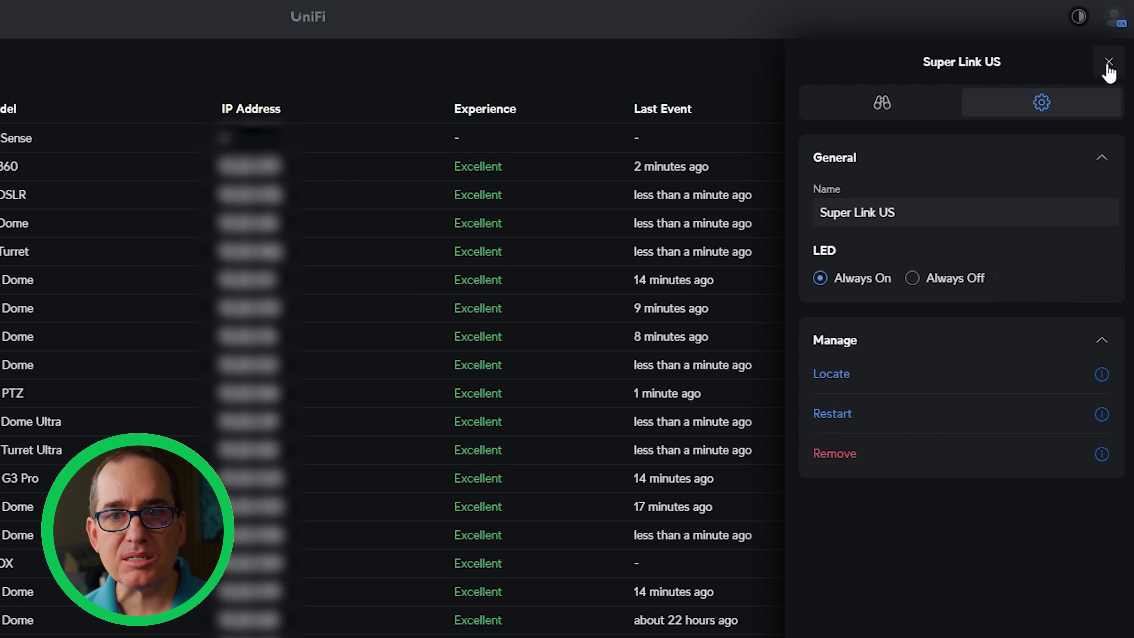
click(915, 113)
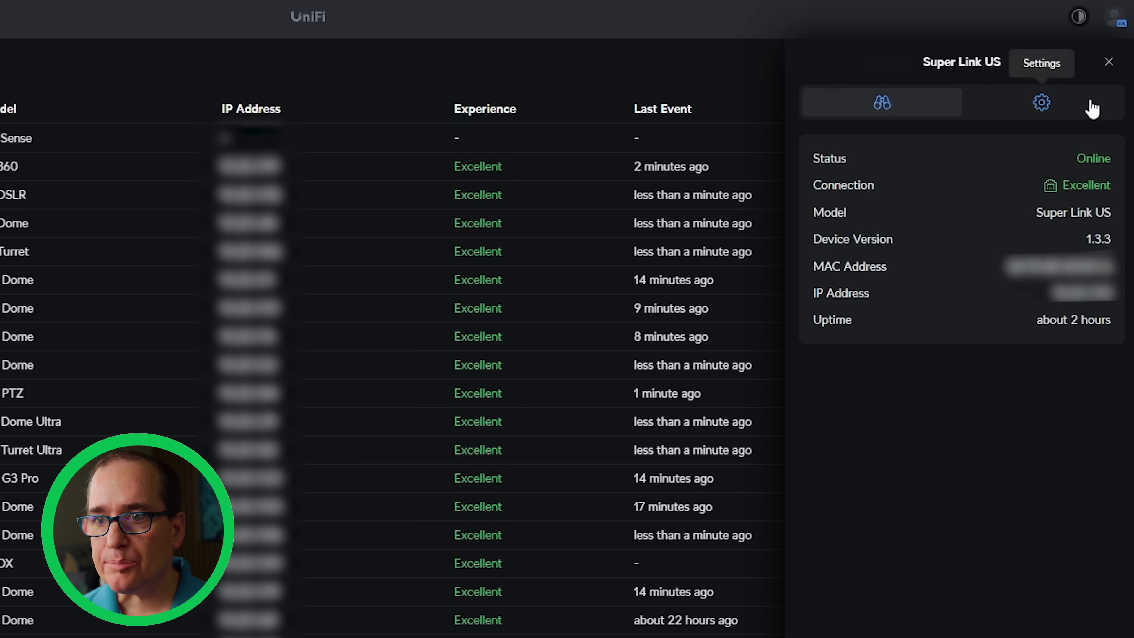
click(1109, 67)
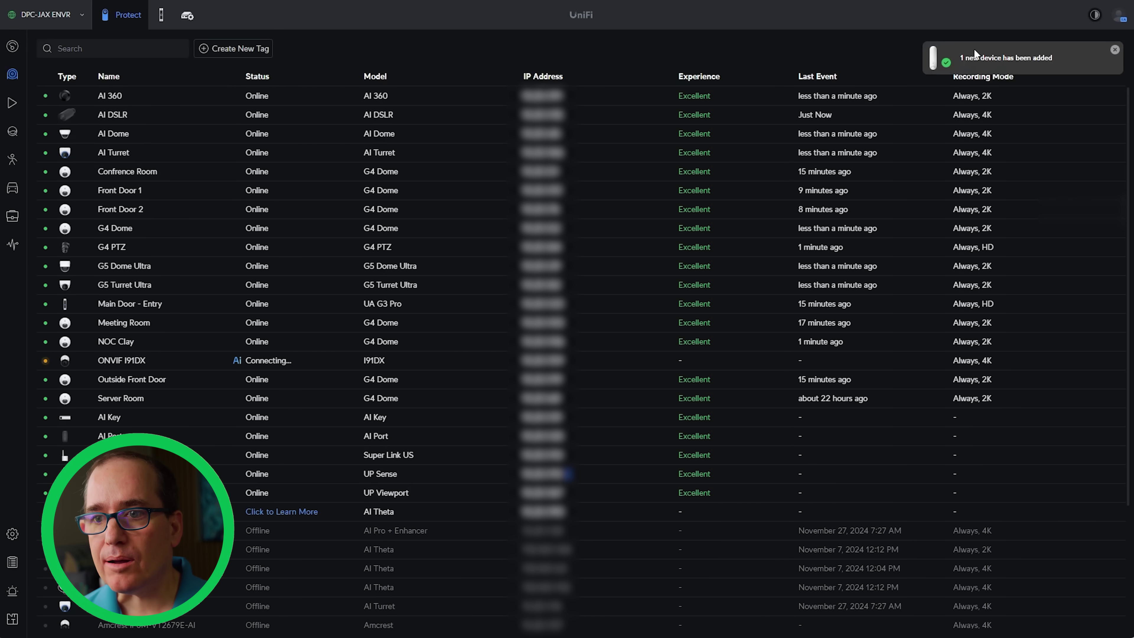
Rename the UP Sense sensor to 'UP Sense Rack' in its settings.
click(187, 474)
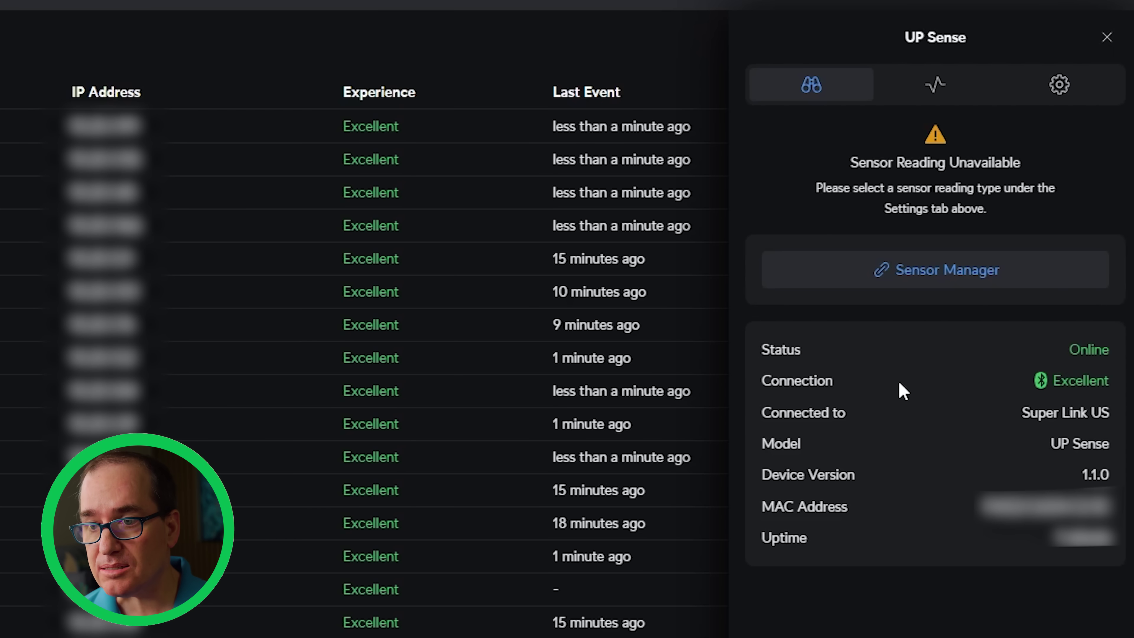
click(938, 84)
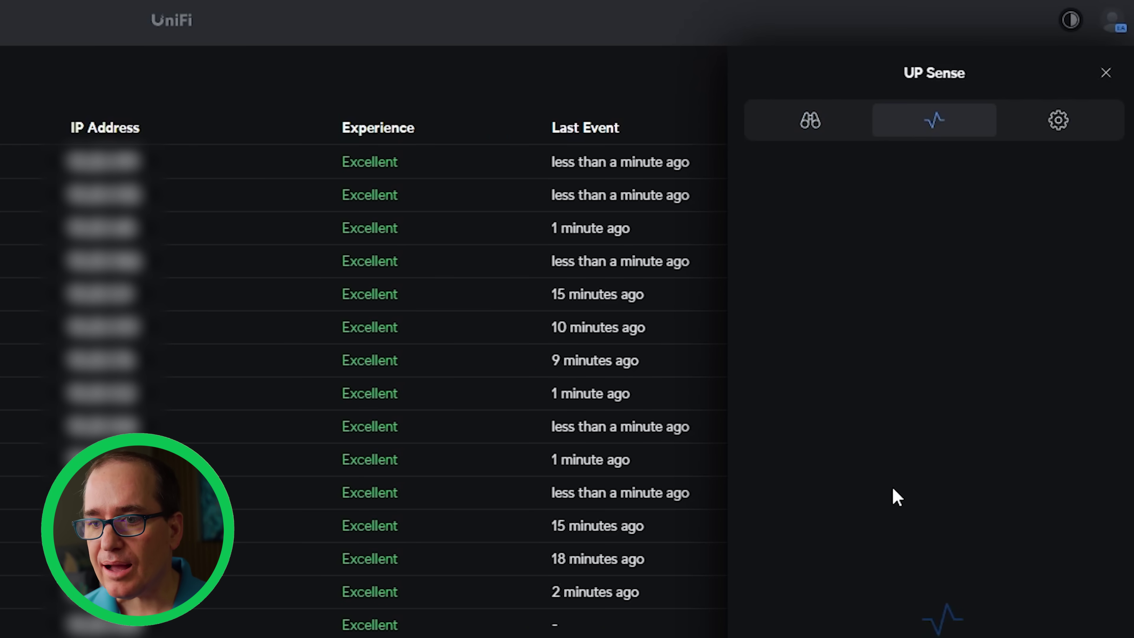
click(1060, 119)
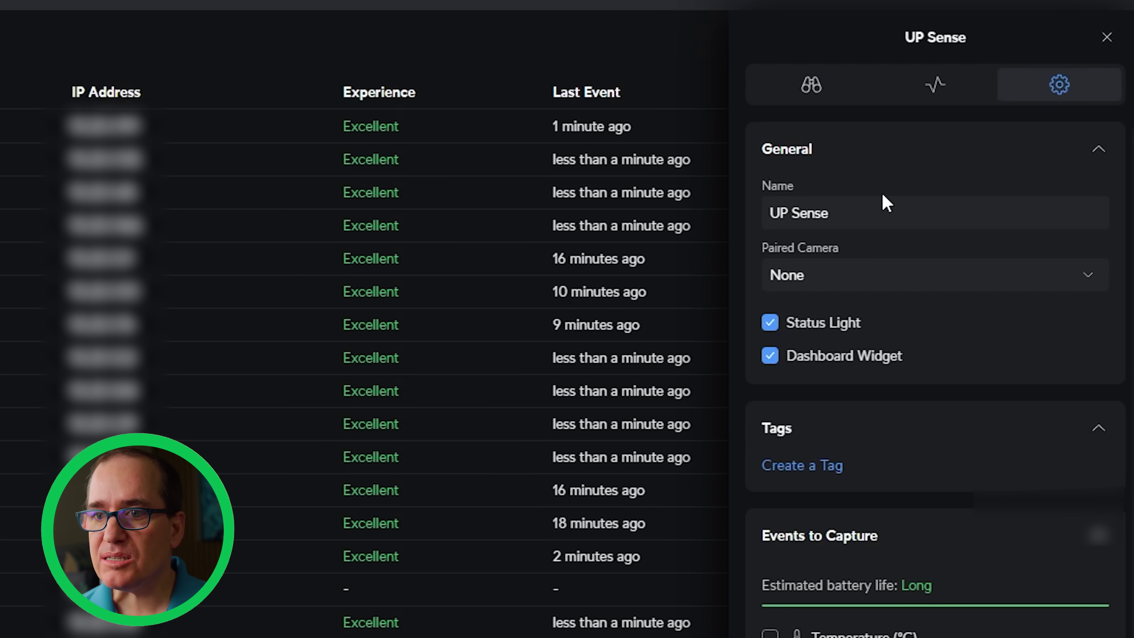
click(879, 212)
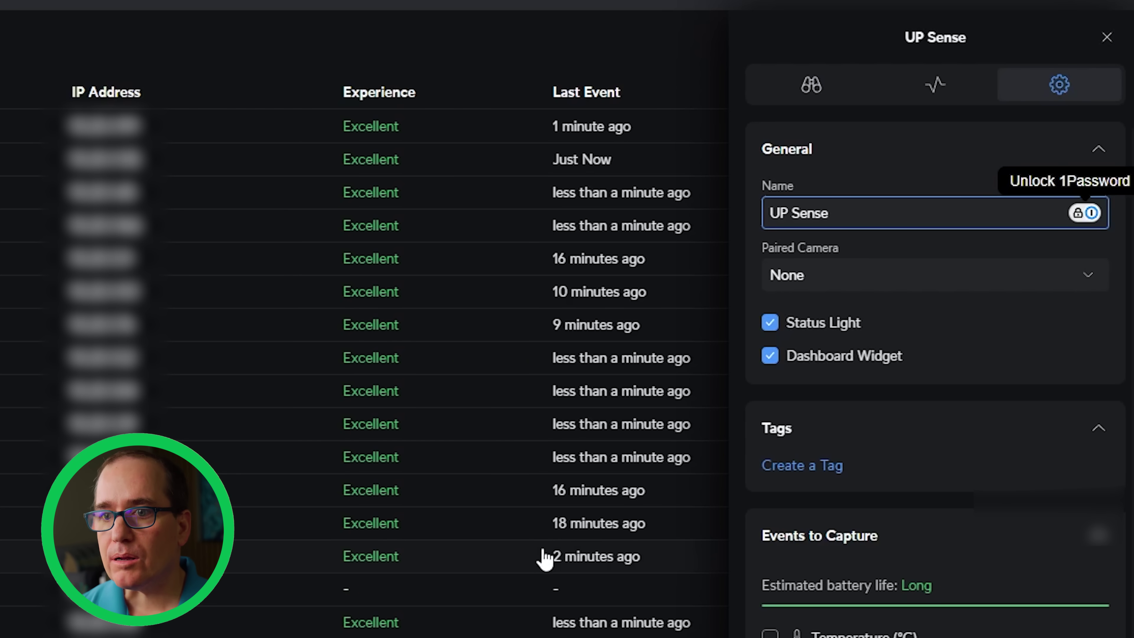
text(Rack)
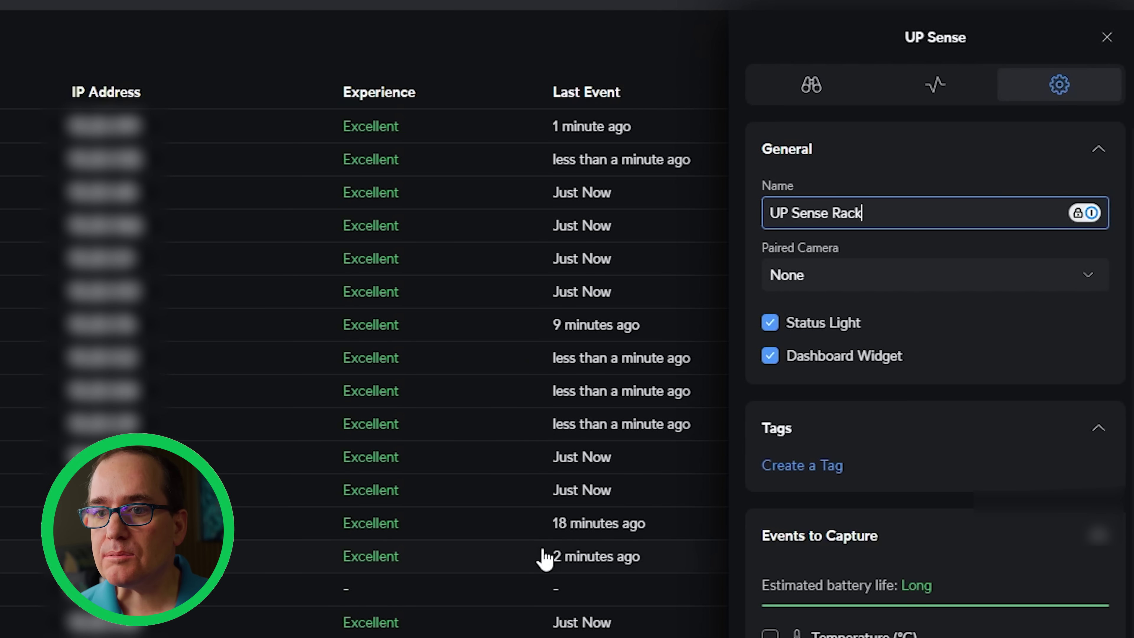
Pair the UP Sense Rack with the NOC Clay camera.
click(1025, 338)
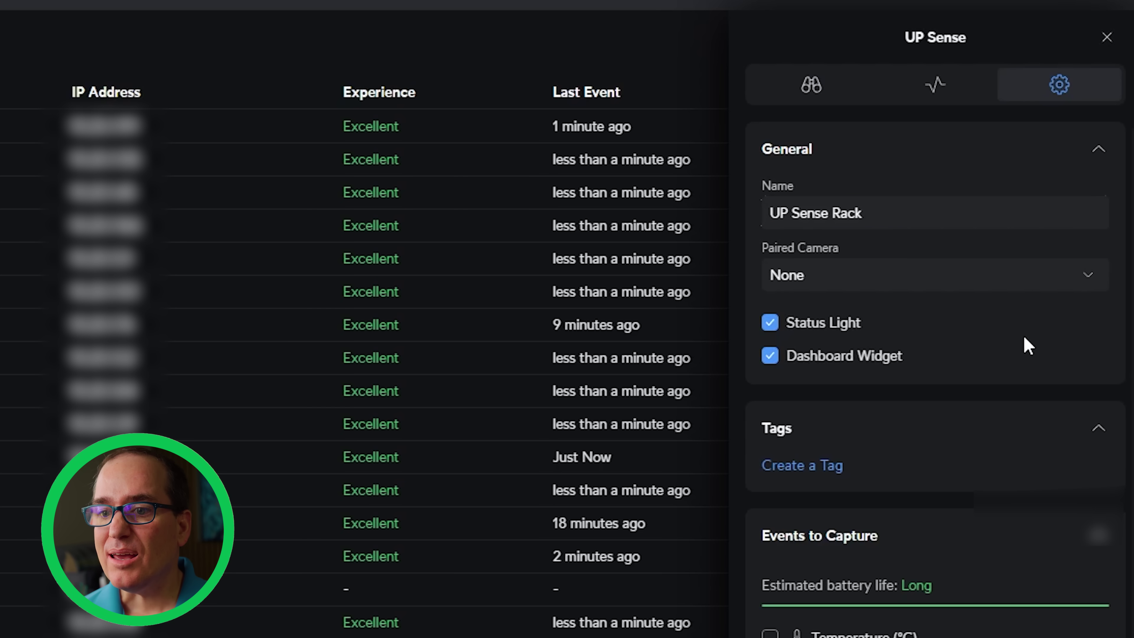
click(1025, 286)
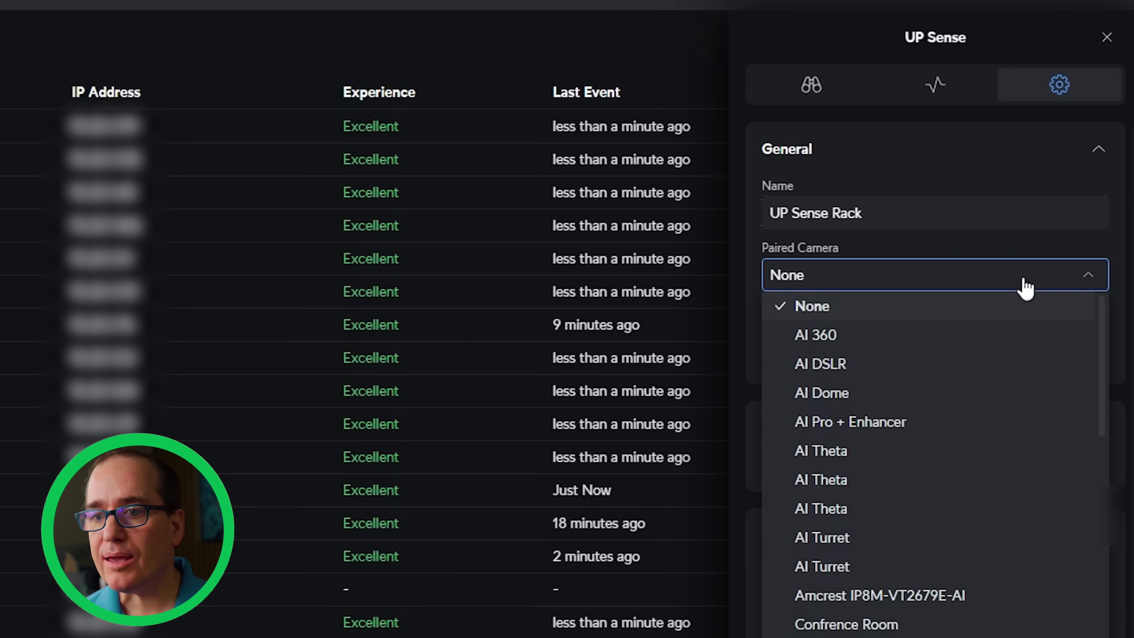
scroll(952, 507, down, 5)
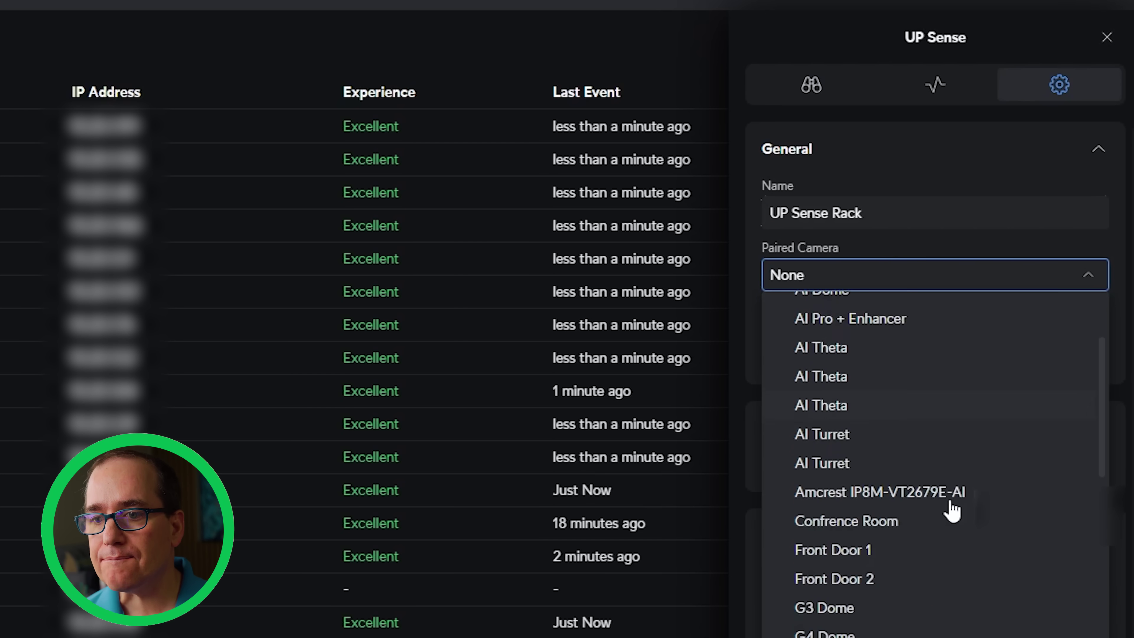
click(939, 564)
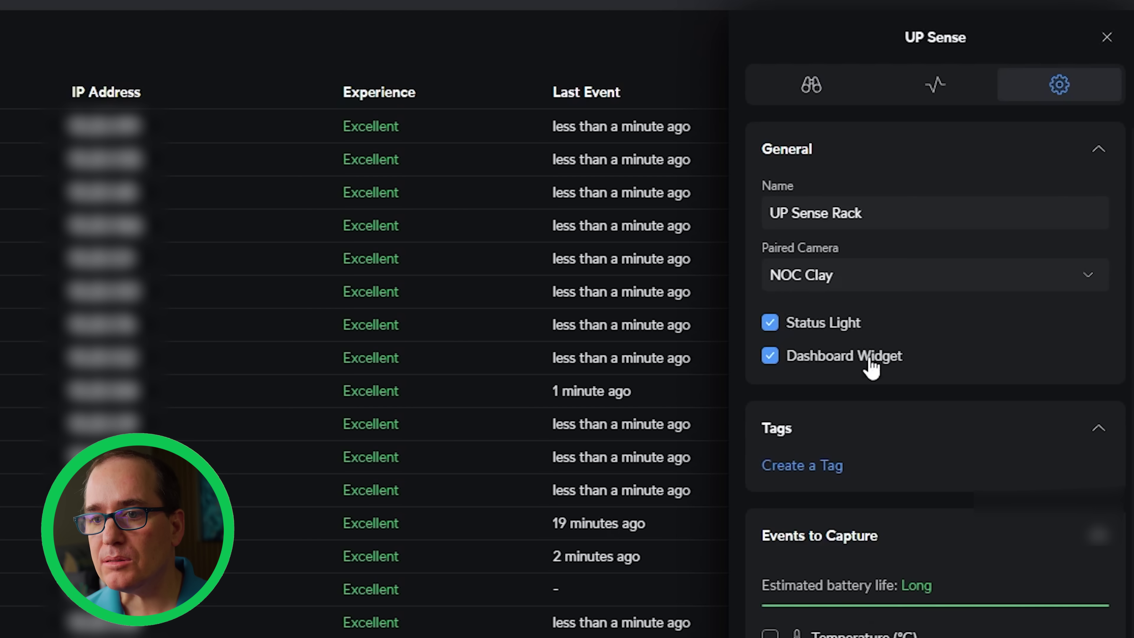
Capture temperature, humidity, light and open/close events, leaving motion unchecked.
scroll(949, 544, down, 5)
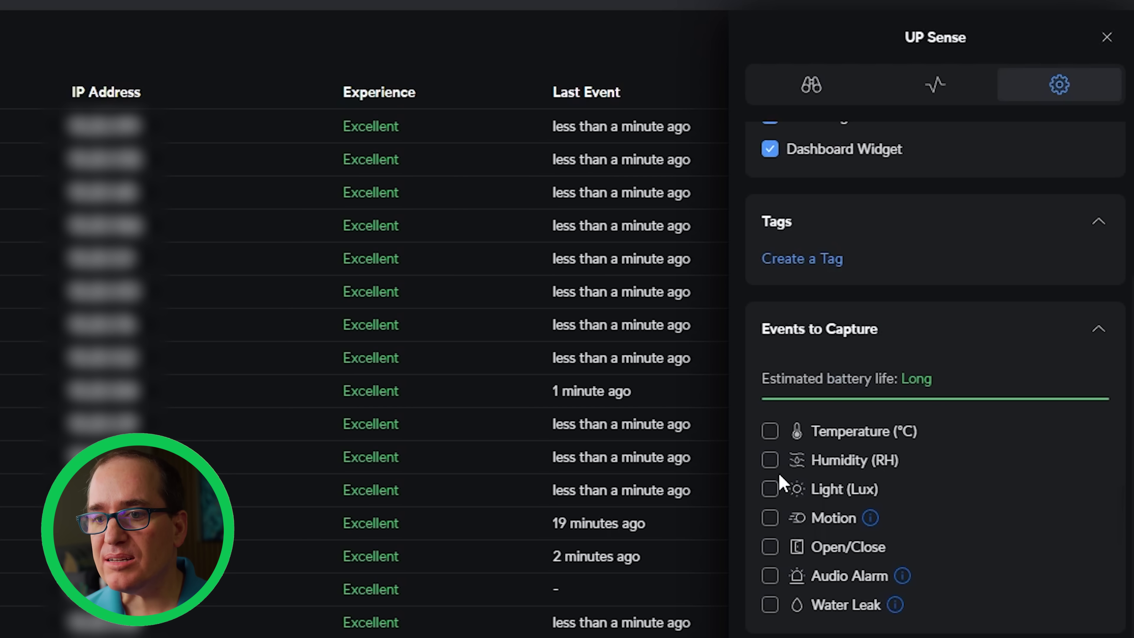
click(771, 436)
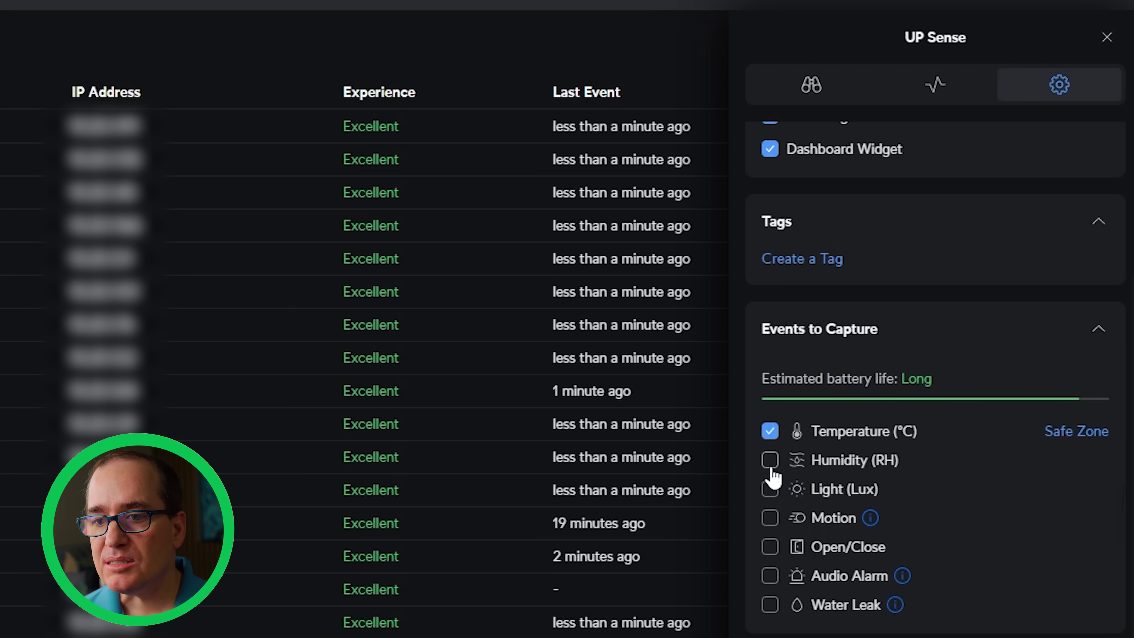
click(771, 463)
click(769, 492)
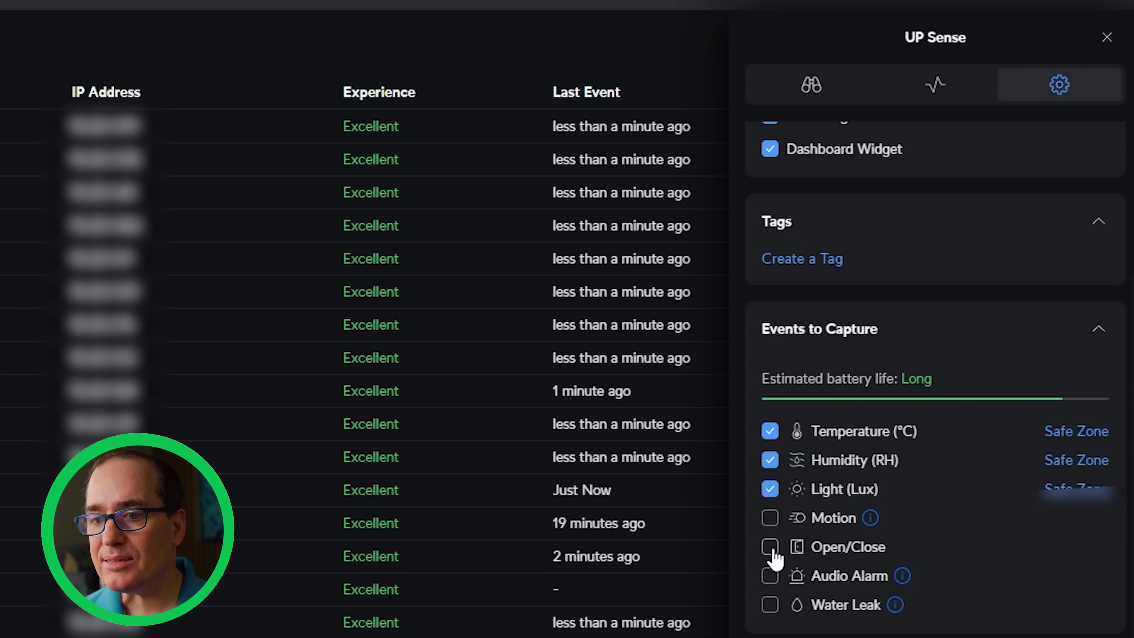
click(769, 544)
click(768, 517)
scroll(770, 469, down, 2)
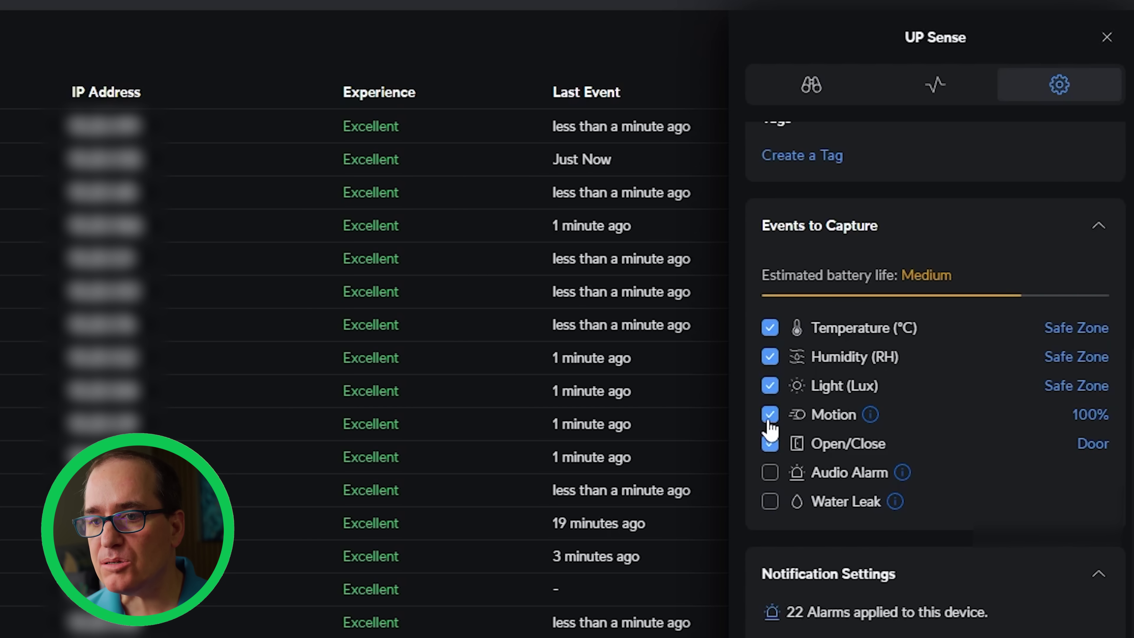
click(772, 421)
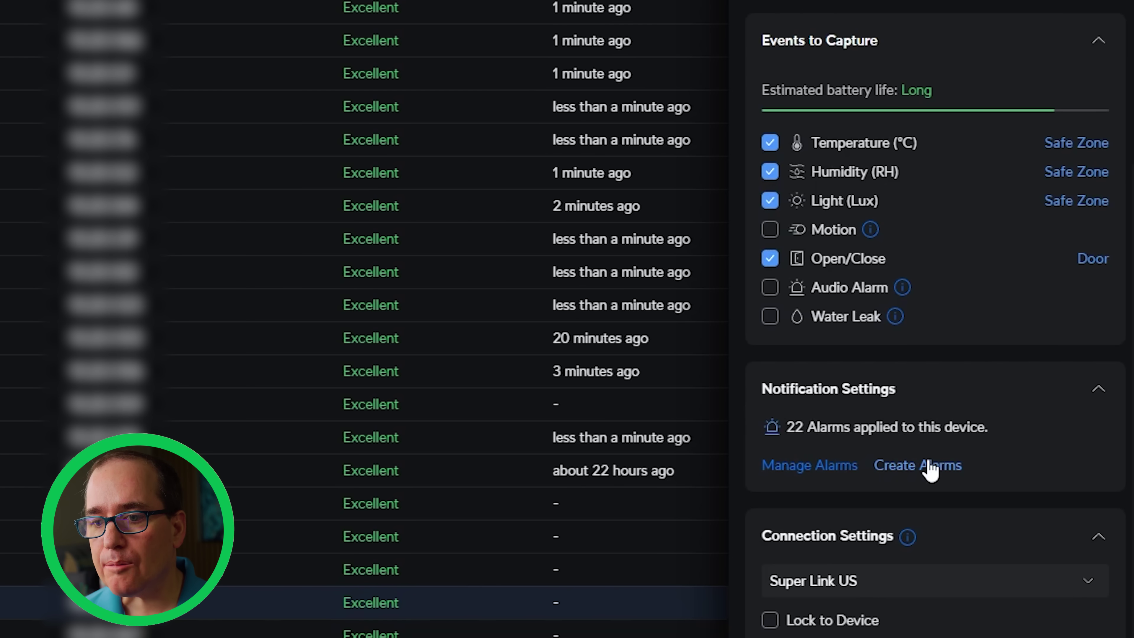
Keep Super Link US as the sensor's gateway, enable Lock to Device, and apply the changes.
scroll(935, 313, down, 2)
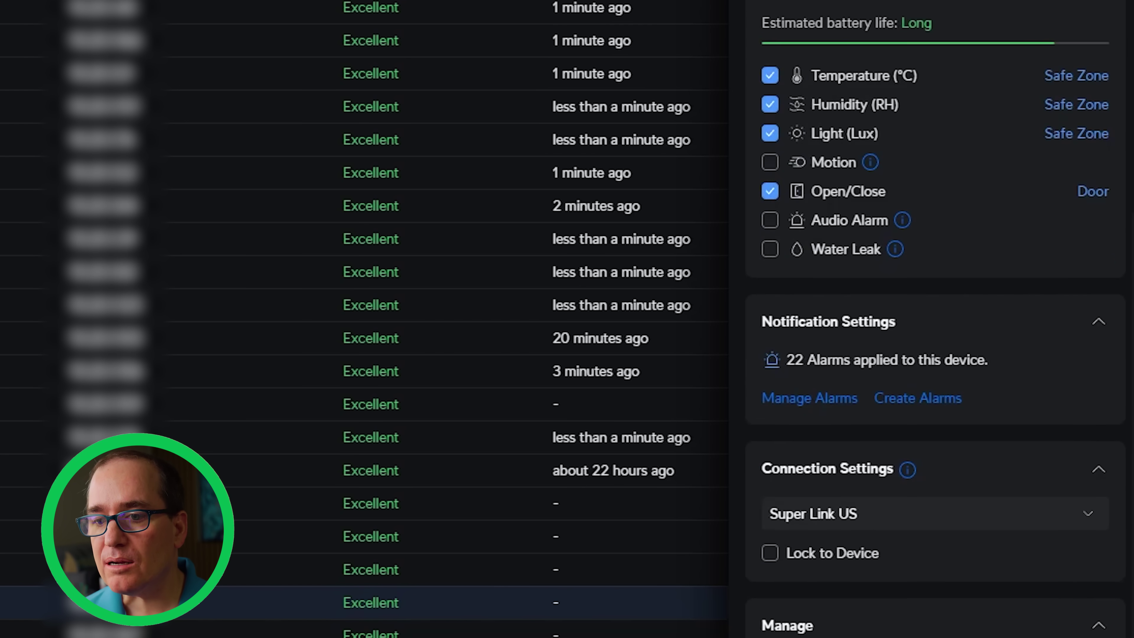
click(933, 514)
click(1048, 377)
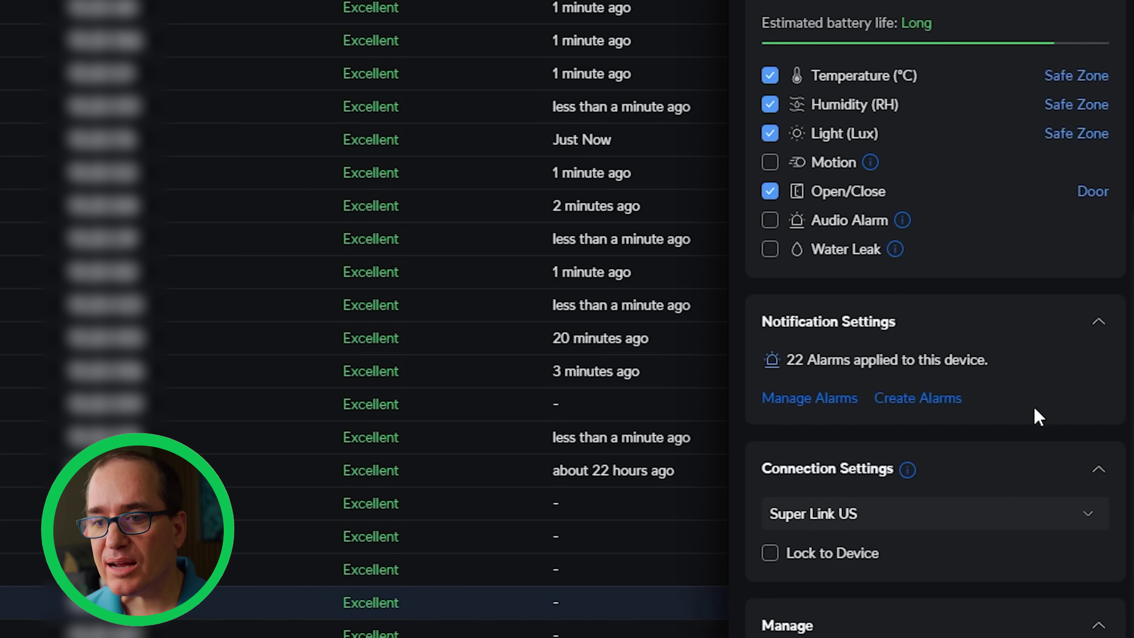
click(848, 514)
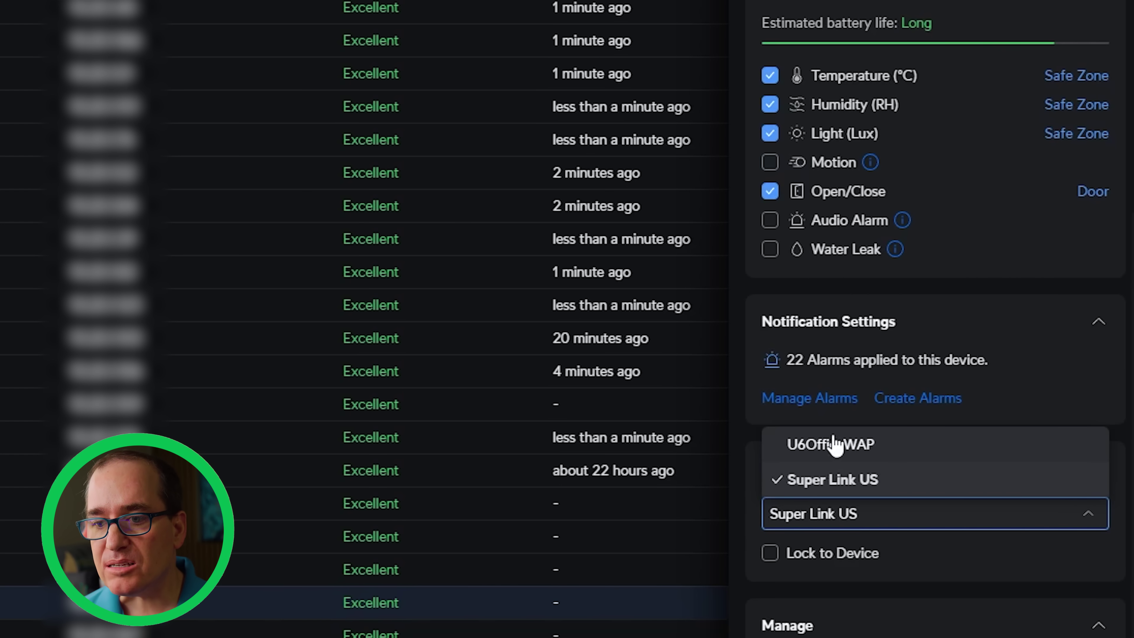
click(1026, 380)
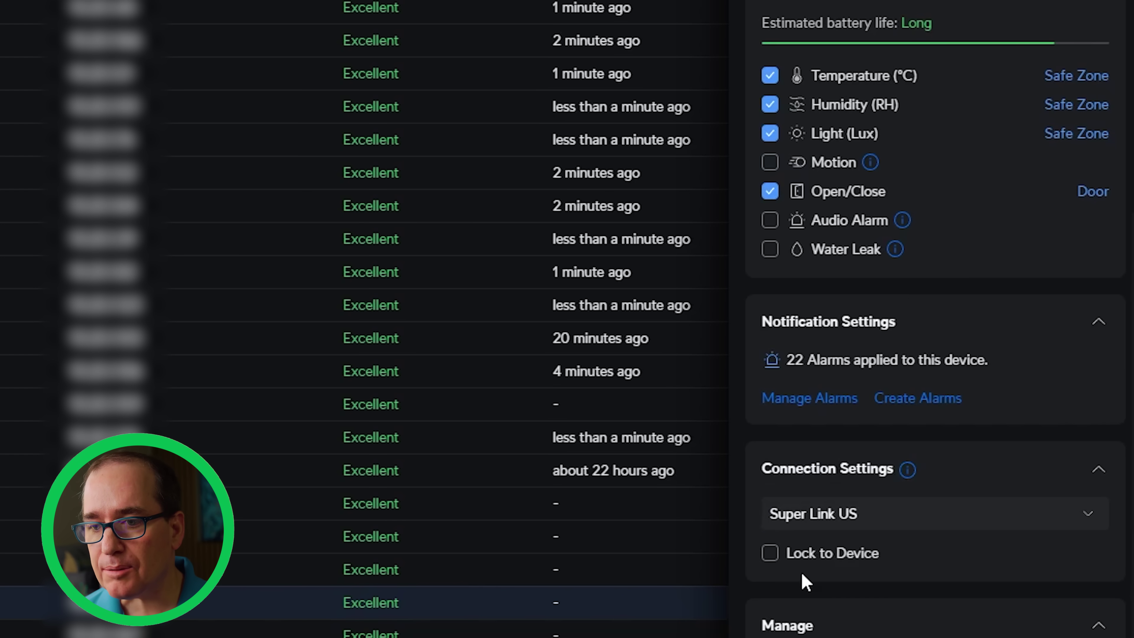
click(769, 554)
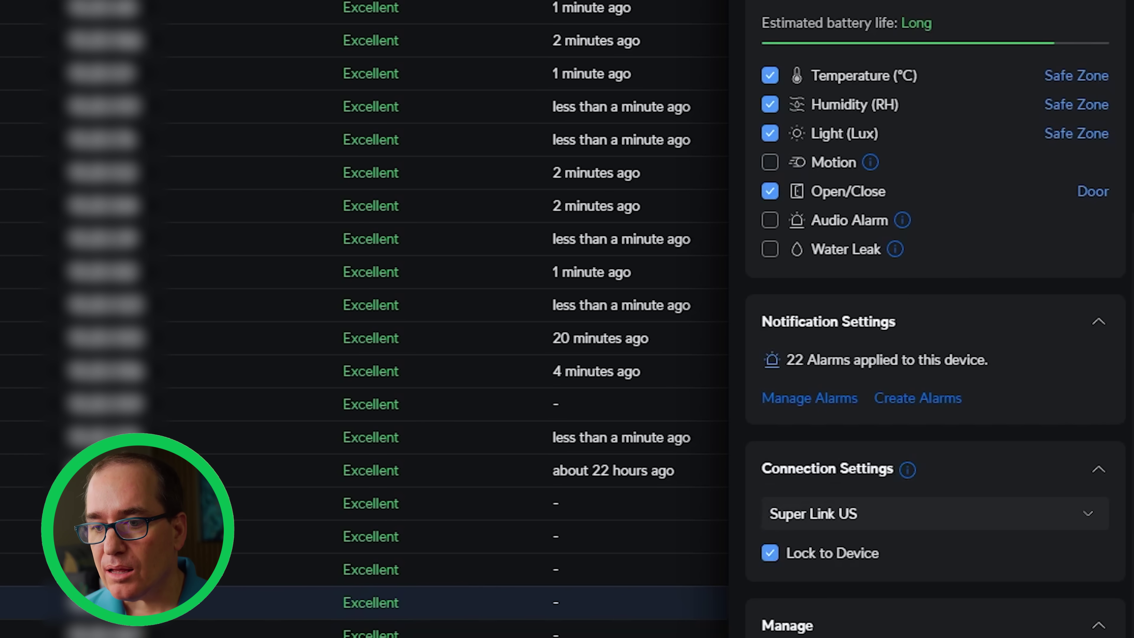
scroll(947, 608, down, 5)
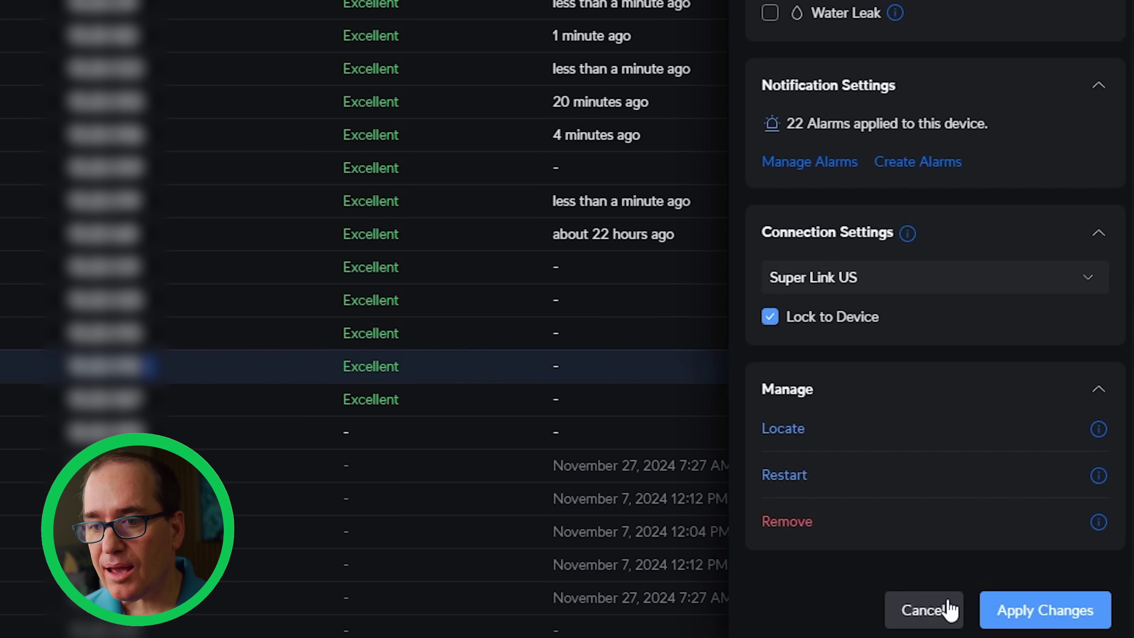
click(1032, 617)
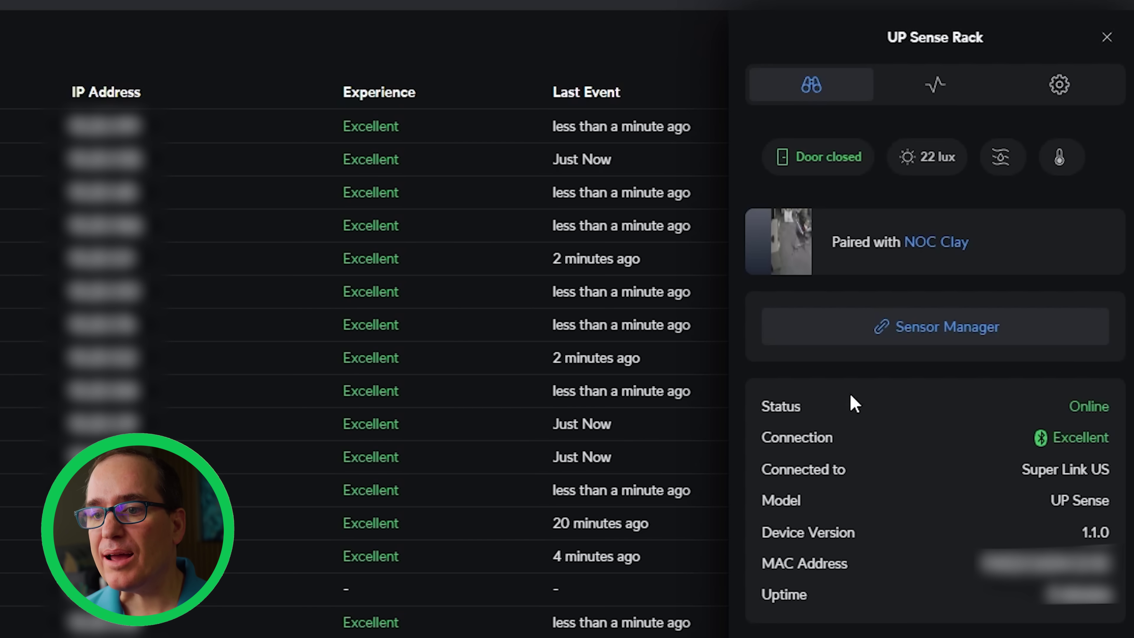
In Sensor Manager, review captured events and cycle the chart through humidity, light and temperature.
click(932, 333)
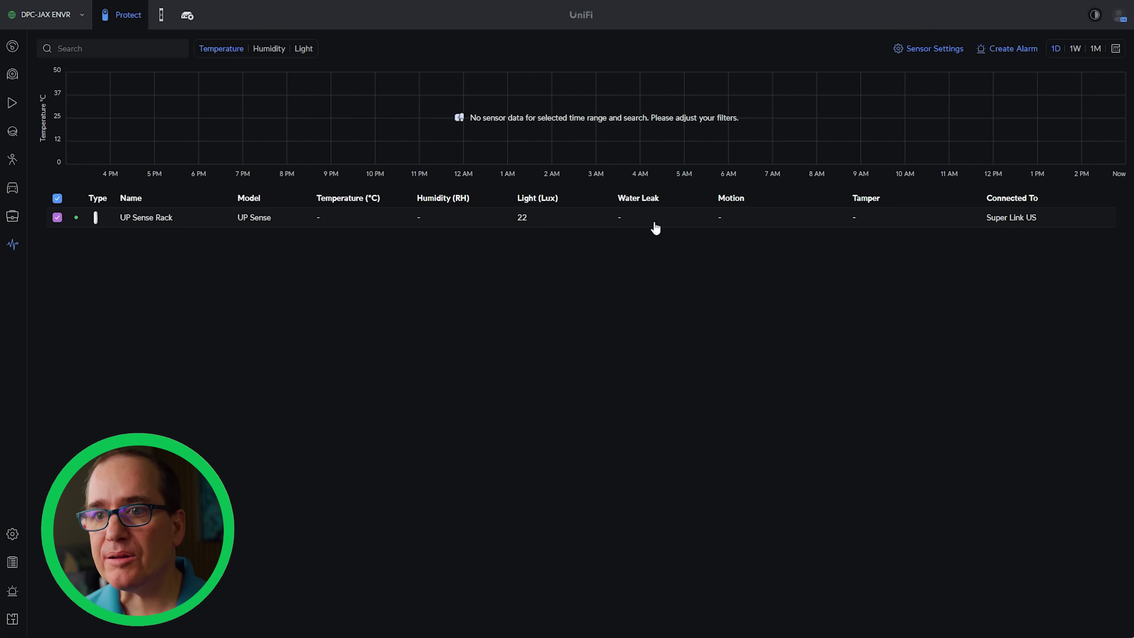
click(937, 50)
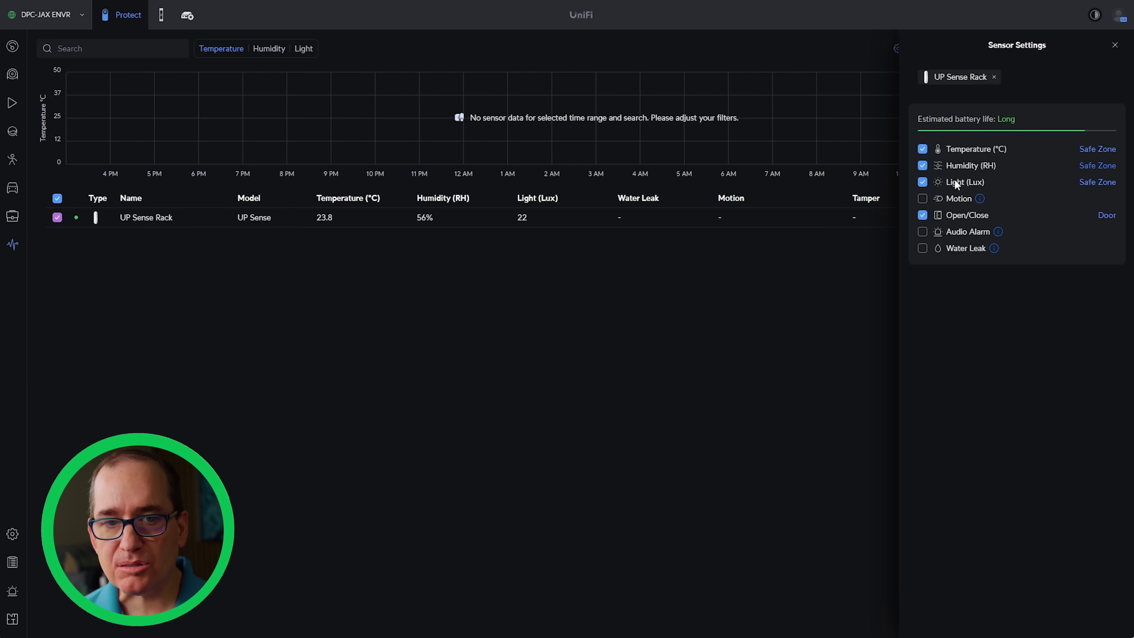
click(1115, 46)
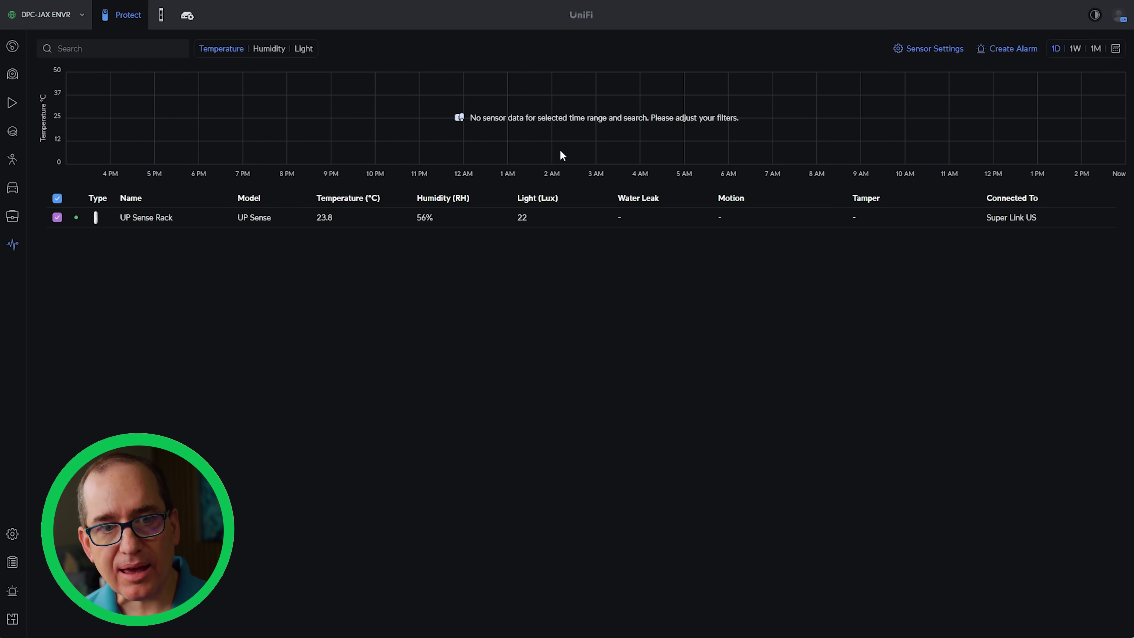
click(268, 49)
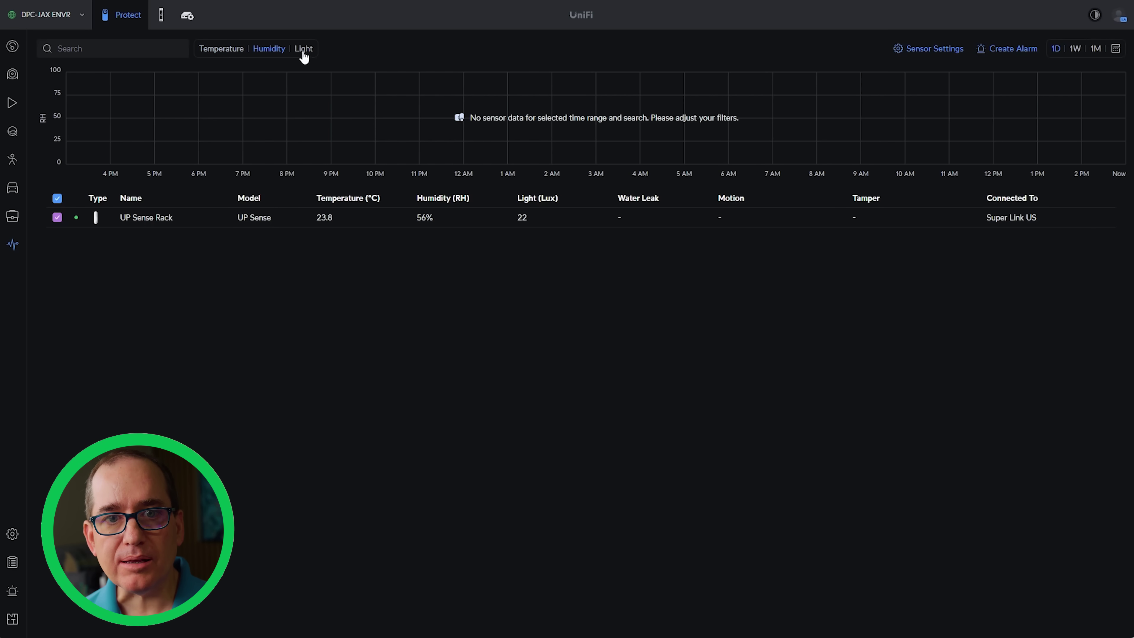
click(303, 48)
click(221, 53)
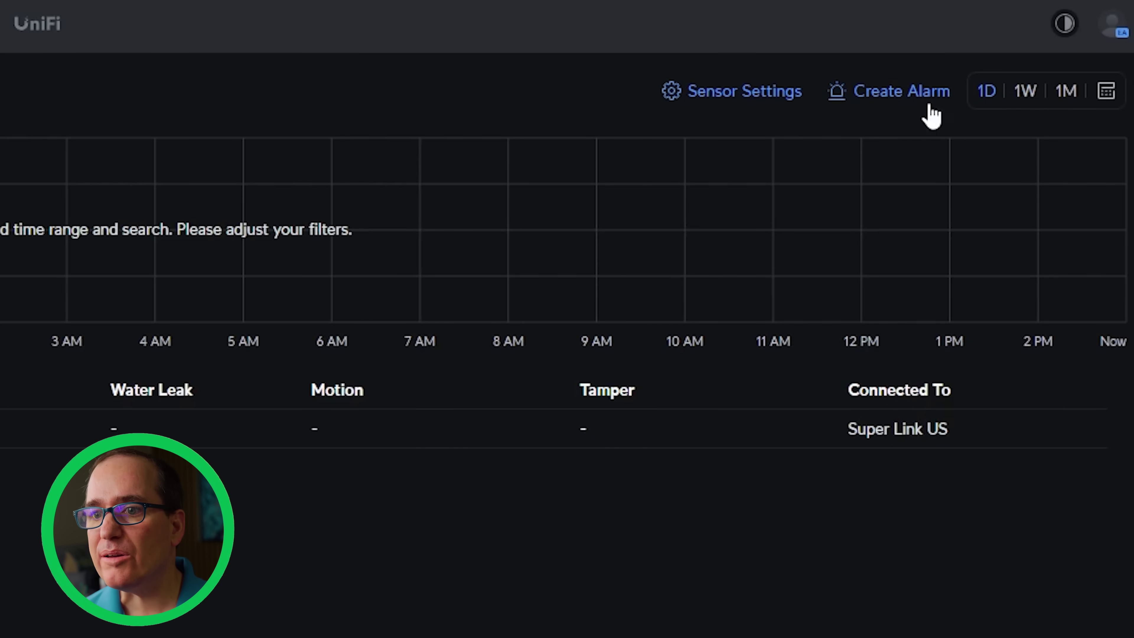
Create a 'Smart Sensor' Notify alarm for UP Sense Rack on extreme values, low battery and open status.
click(912, 104)
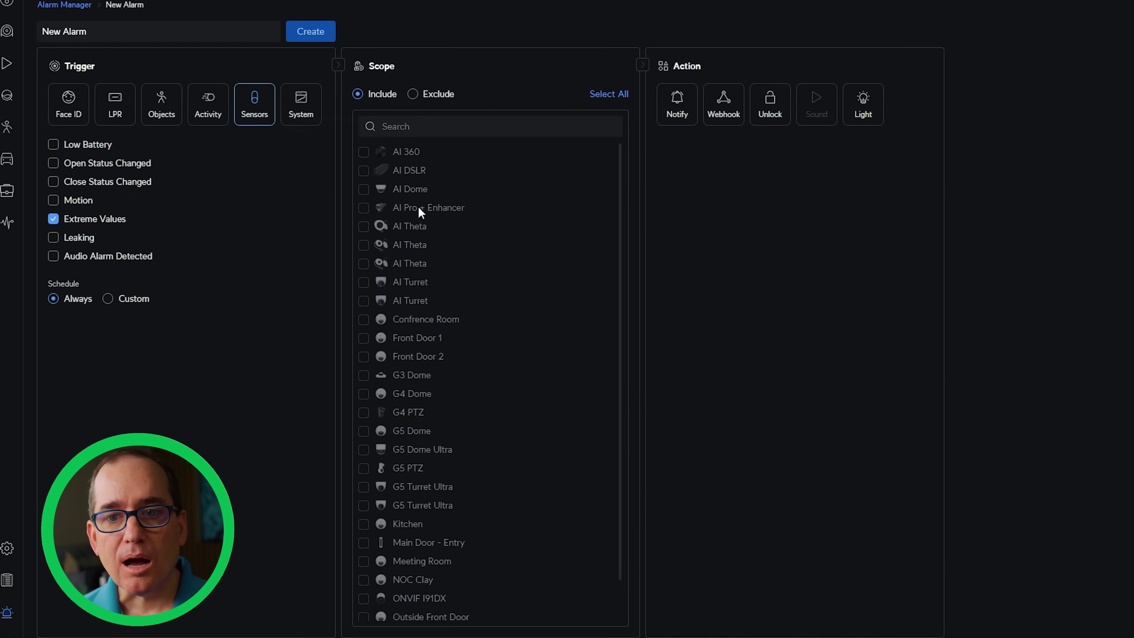
click(676, 109)
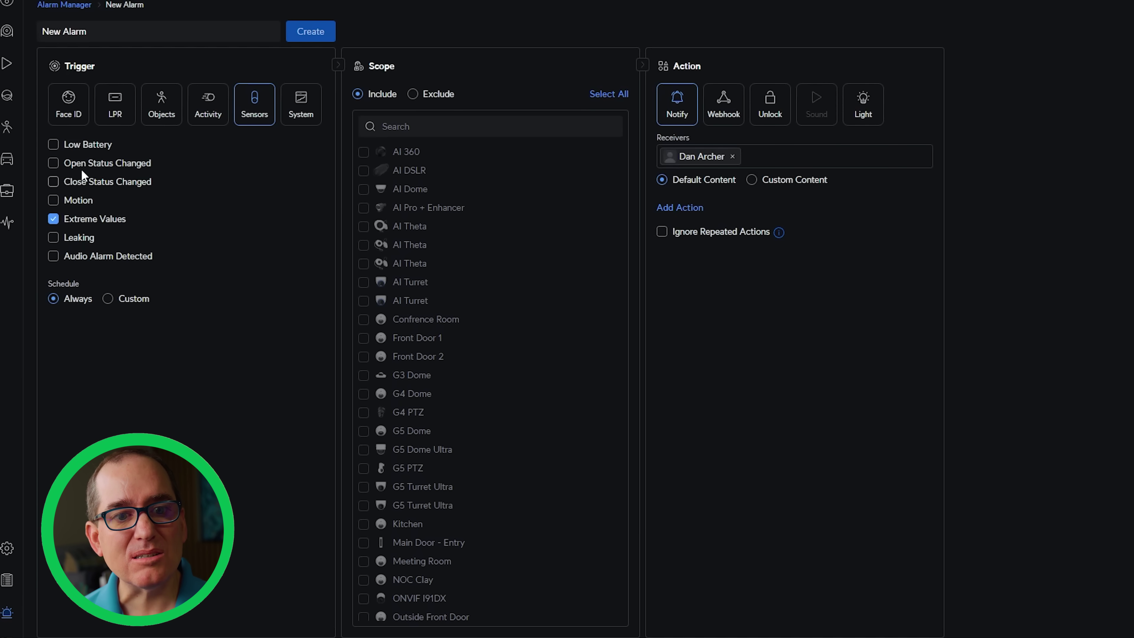
click(55, 146)
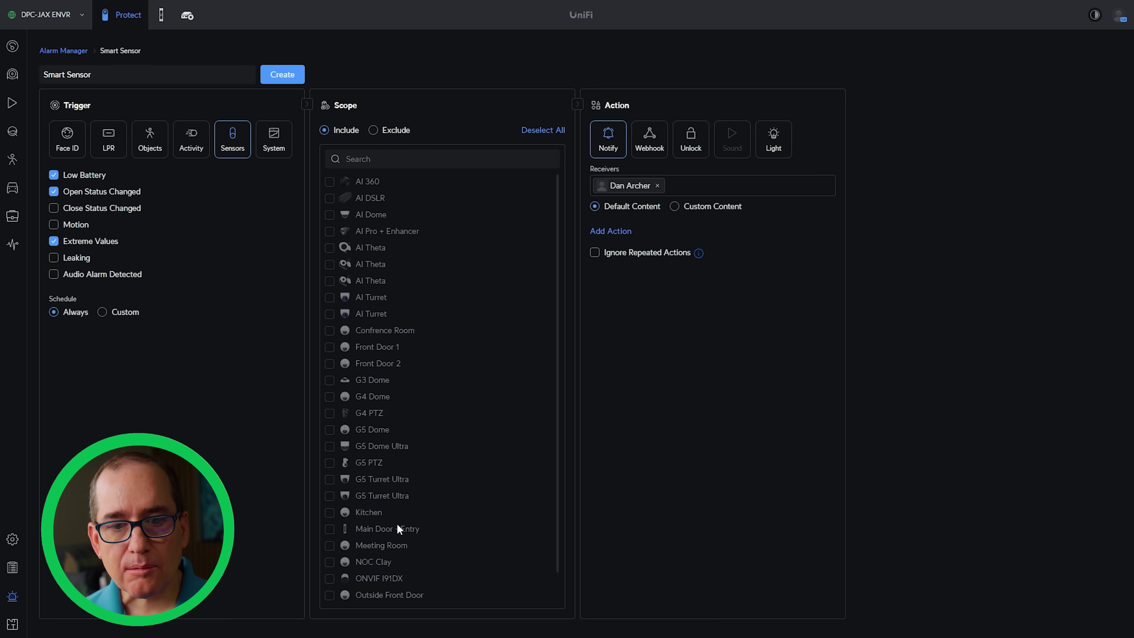
scroll(397, 523, down, 3)
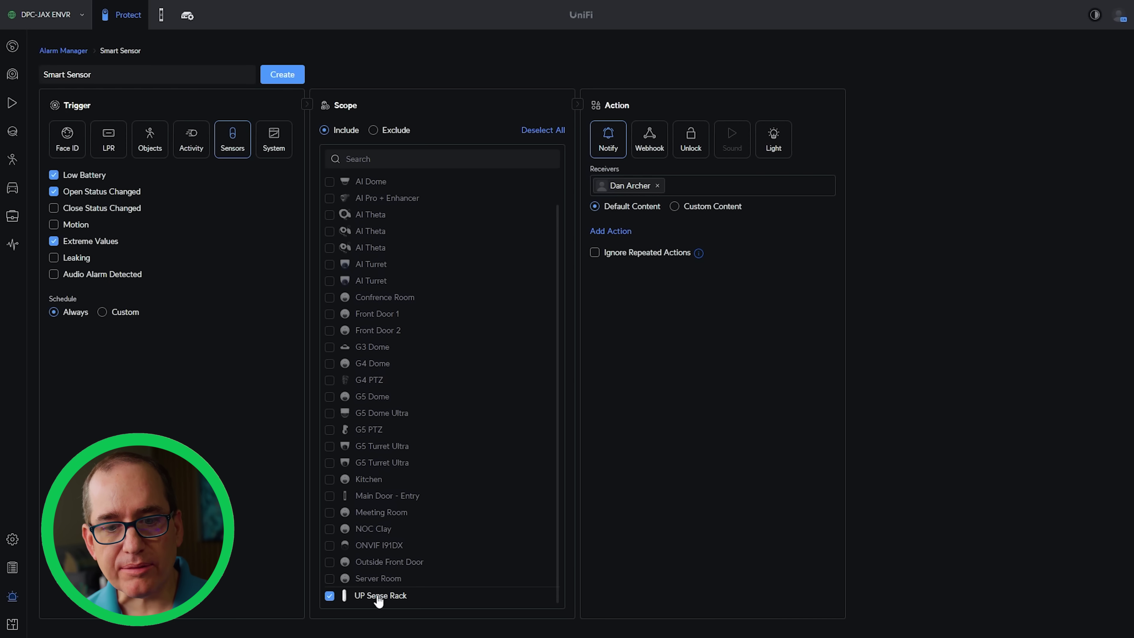
click(287, 77)
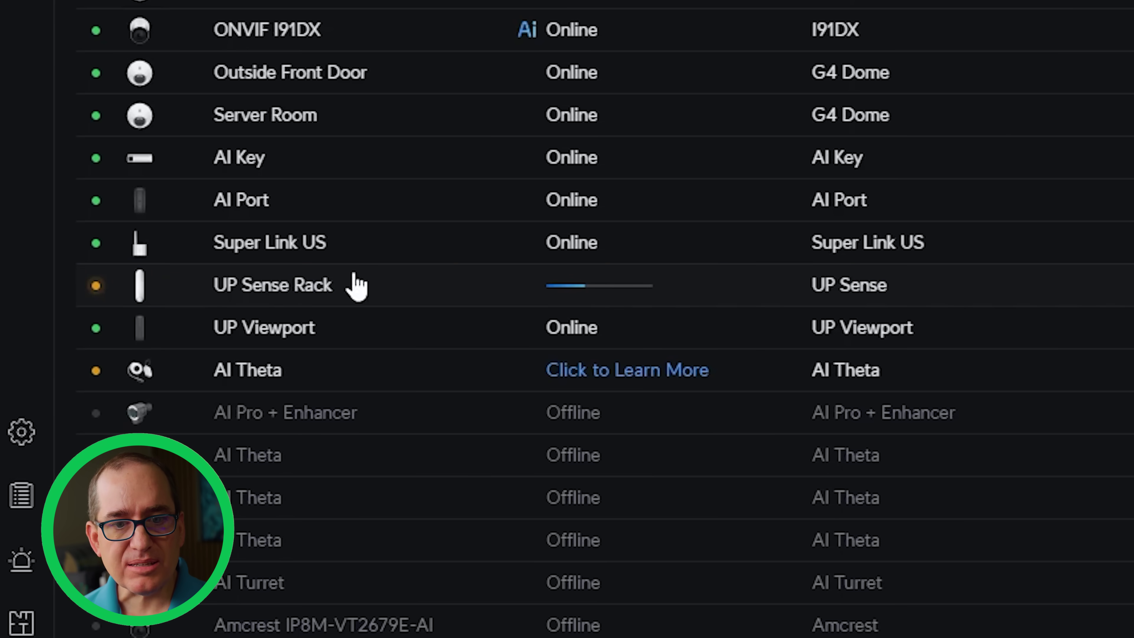
Check UP Sense Rack's update progress in the devices list, about 1m 51s remaining.
mouse_move(599, 296)
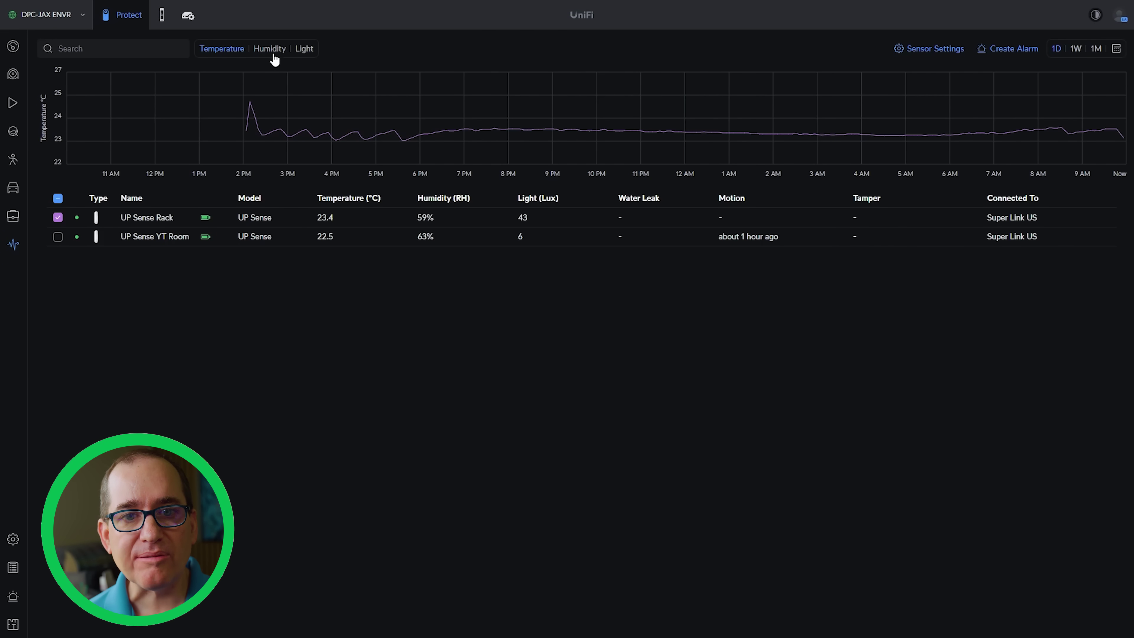
Switch the sensor graph to light, then humidity, then back to temperature.
click(303, 53)
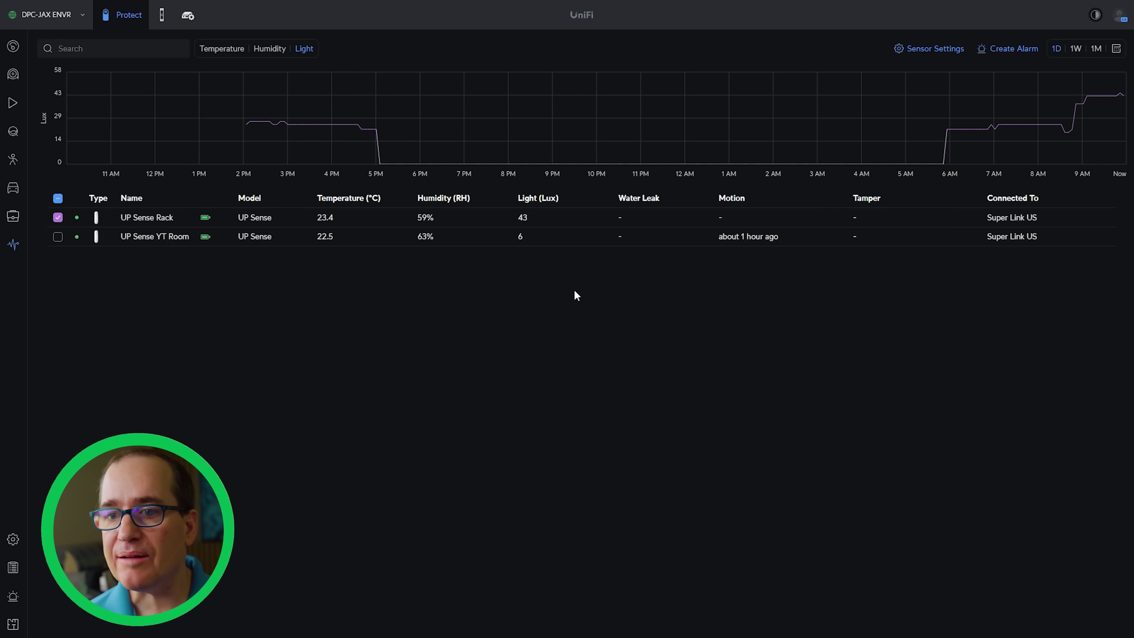
mouse_move(299, 110)
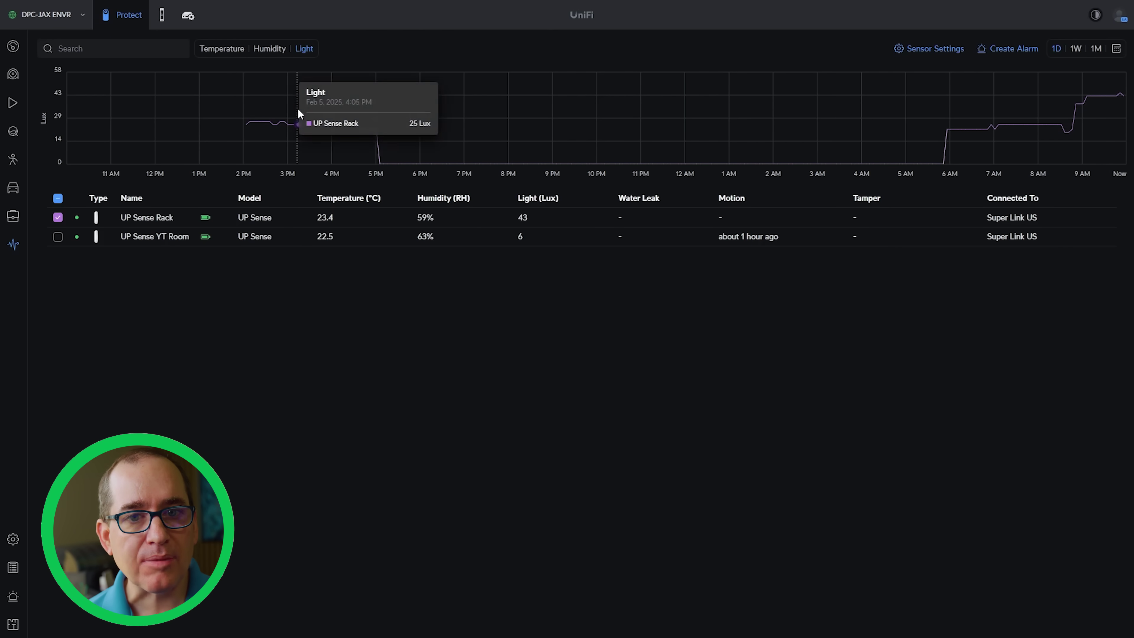
click(268, 55)
click(232, 52)
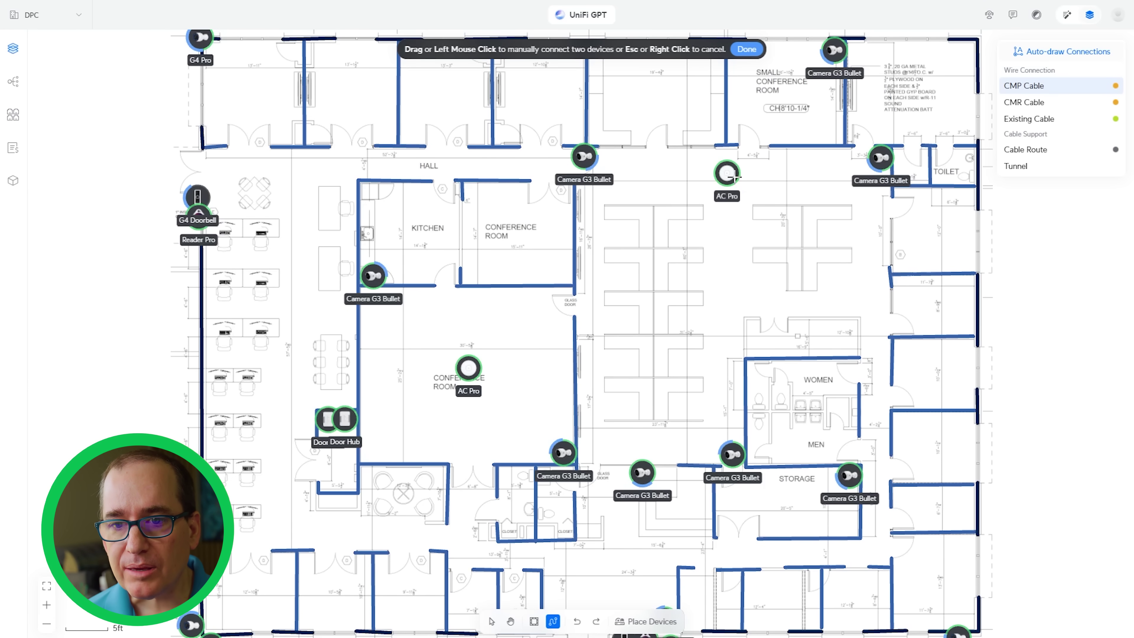
Route a CMP cable from the upper AC Pro across the floor plan toward the bottom left.
drag(727, 175, 957, 629)
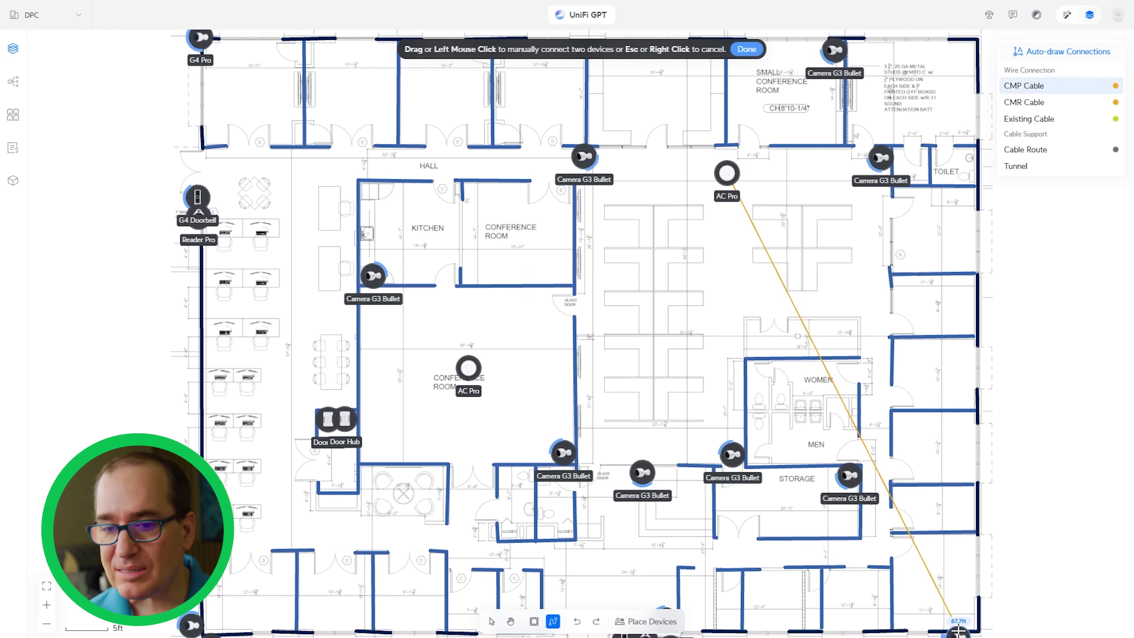
mouse_move(958, 631)
mouse_down()
mouse_move(380, 556)
mouse_move(223, 614)
mouse_move(232, 603)
mouse_move(658, 527)
mouse_move(951, 626)
mouse_move(808, 269)
mouse_move(725, 181)
mouse_move(576, 366)
mouse_move(690, 333)
mouse_move(582, 332)
mouse_move(375, 407)
mouse_move(748, 364)
mouse_move(817, 413)
mouse_move(562, 307)
mouse_move(601, 286)
mouse_move(699, 301)
mouse_move(729, 172)
mouse_move(946, 620)
mouse_up()
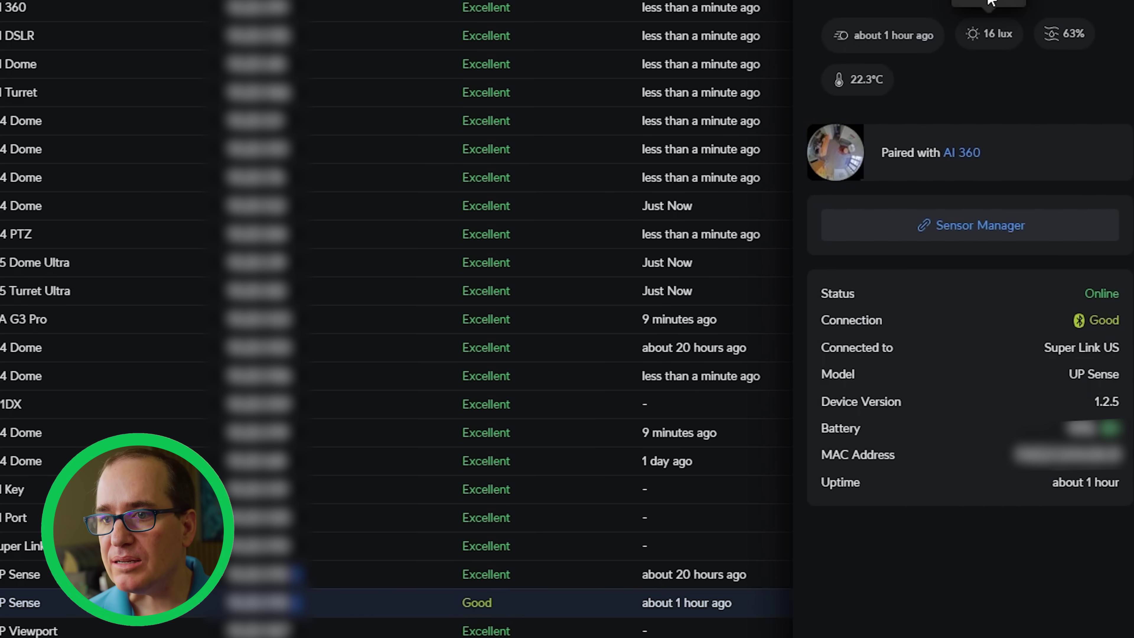
Review the YT Room sensor's motion activity and settings, keeping it connected to Super Link US.
click(991, 1)
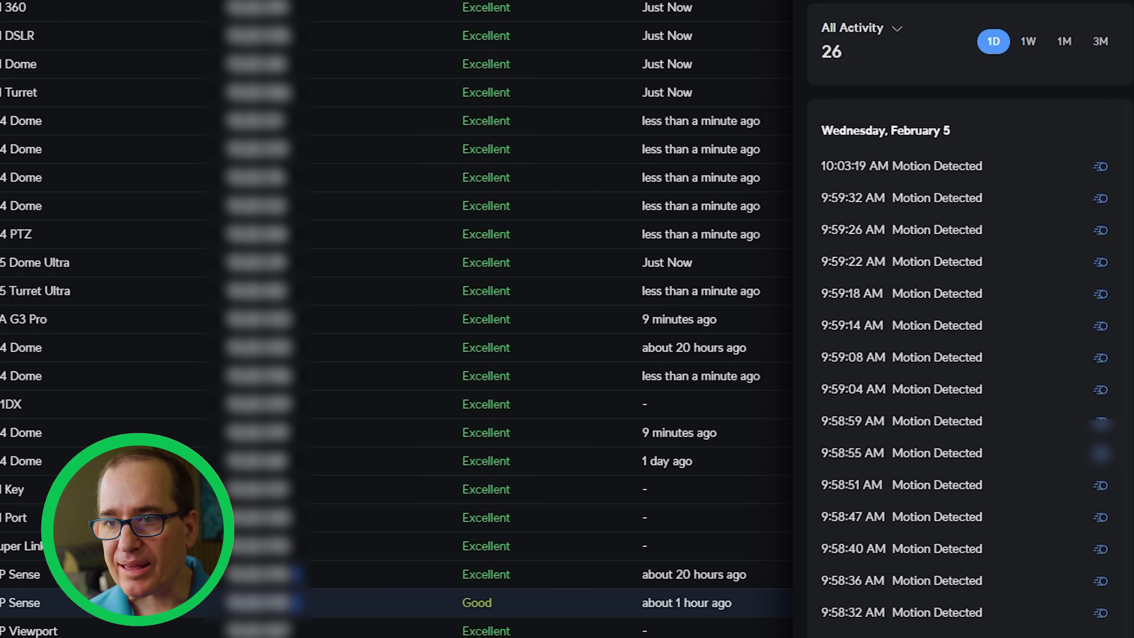
click(1027, 2)
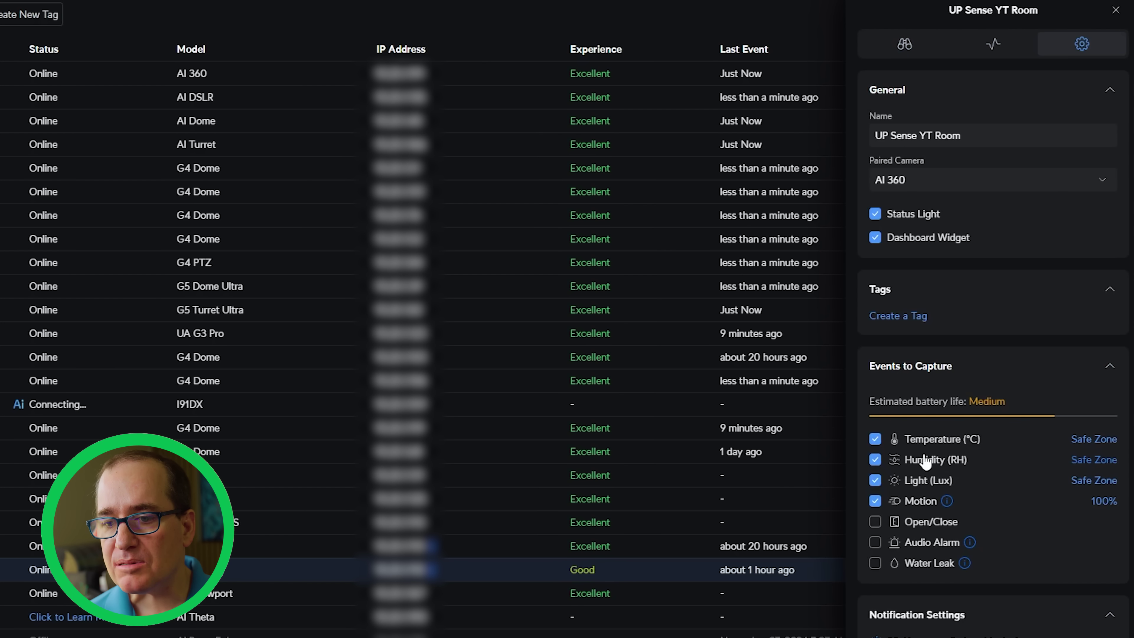
mouse_move(942, 502)
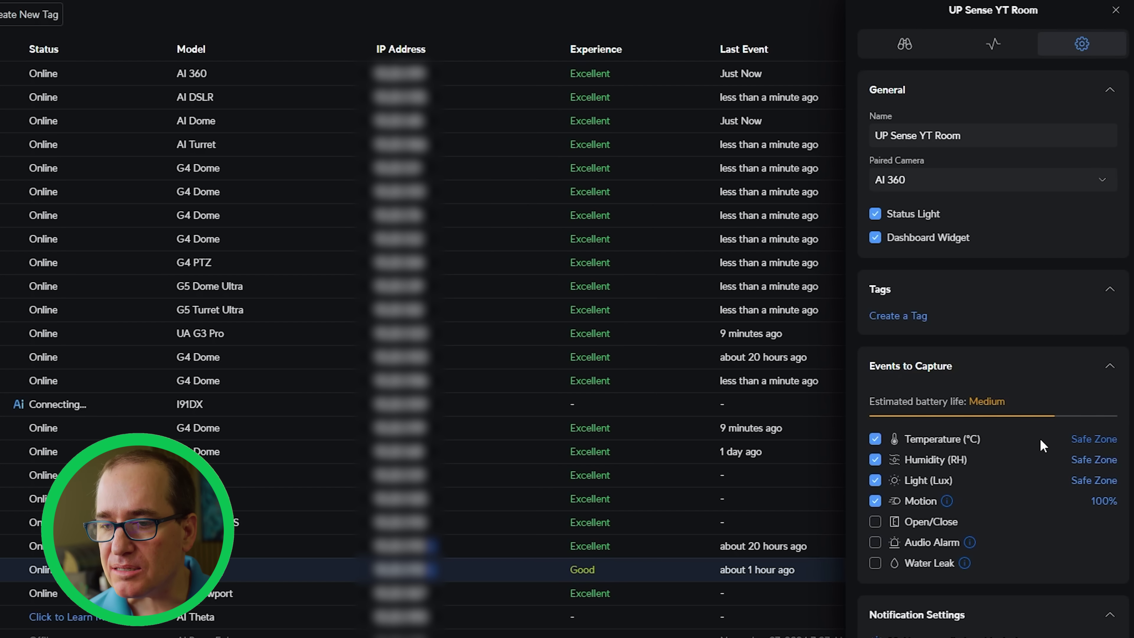
scroll(1063, 442, down, 5)
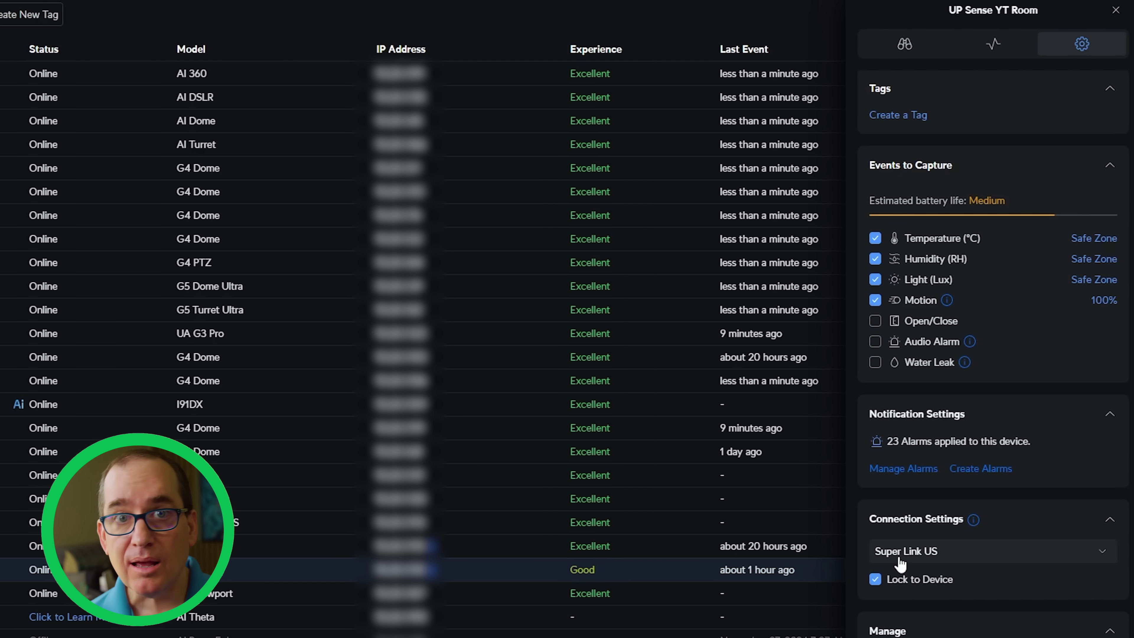
click(924, 553)
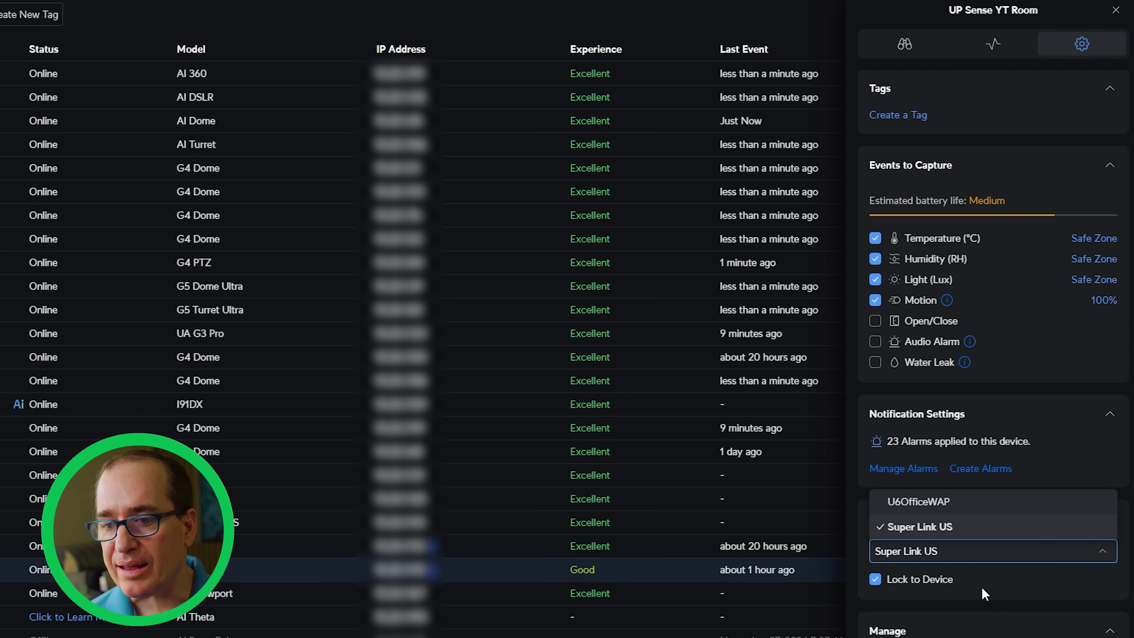
click(1000, 589)
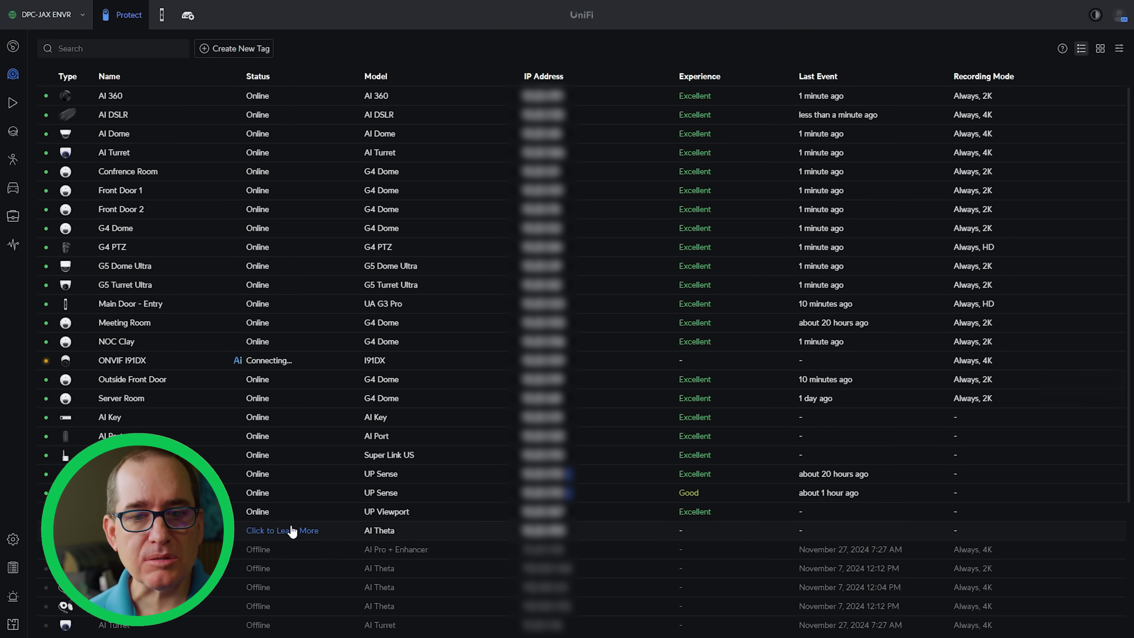
Bring up the YT Room alarm from Alarm Manager and review its sensor triggers and UP Sense YT Room scope.
click(14, 245)
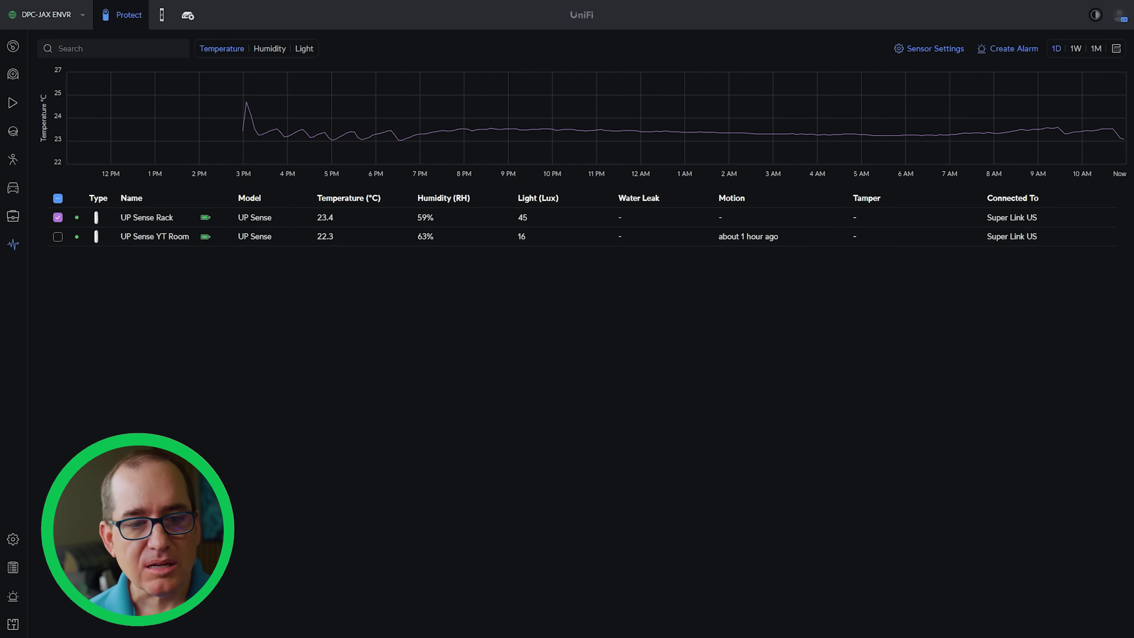
click(13, 596)
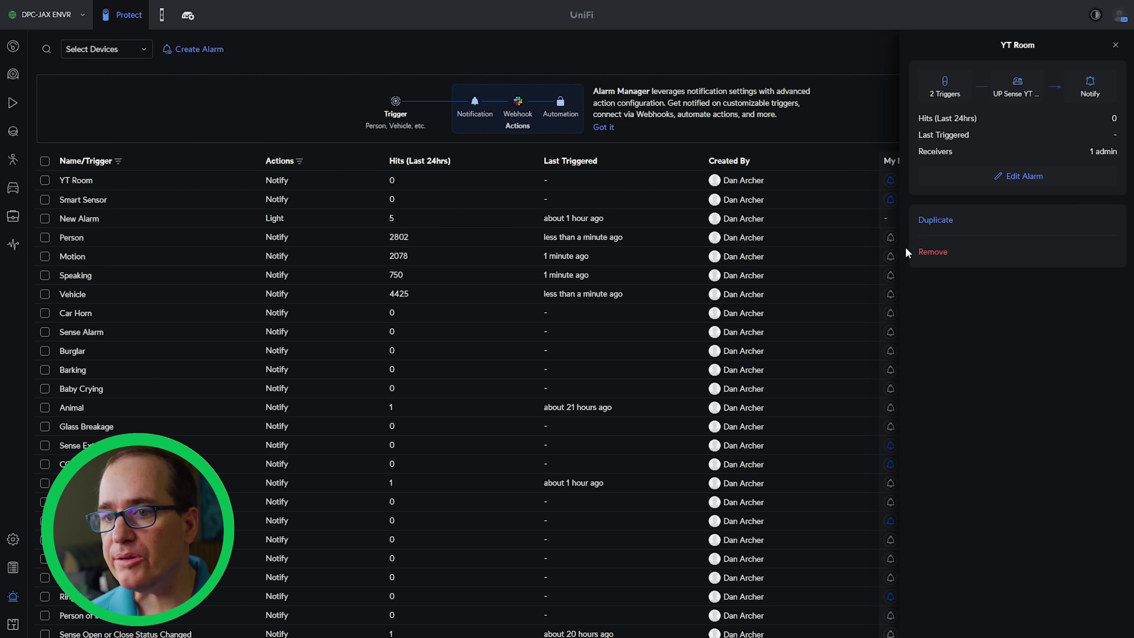
click(1025, 177)
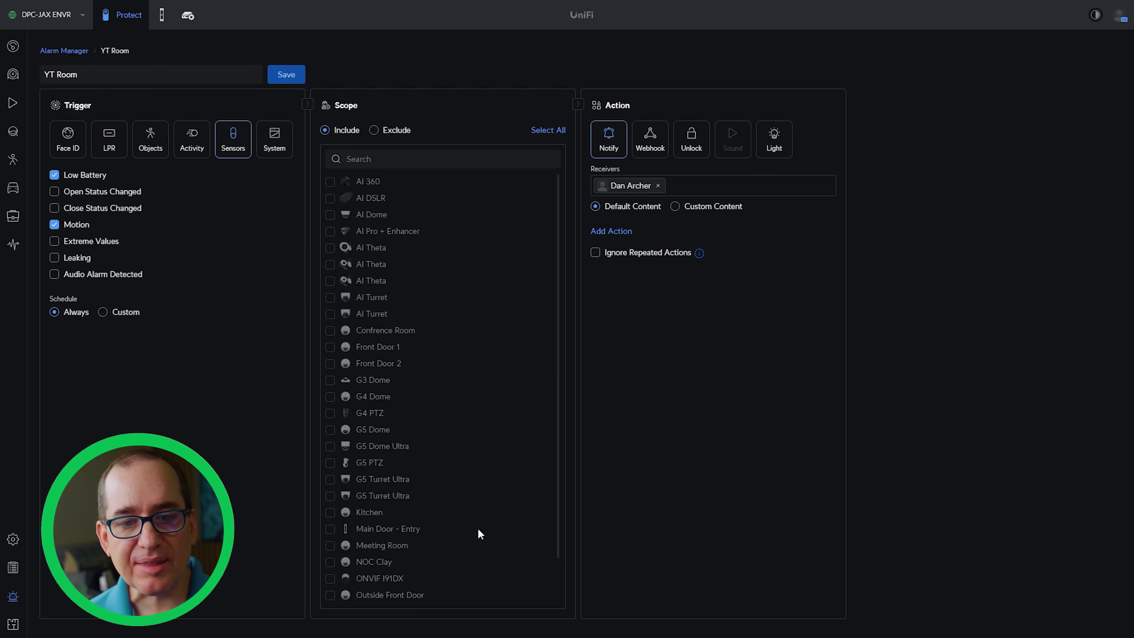
scroll(480, 534, down, 3)
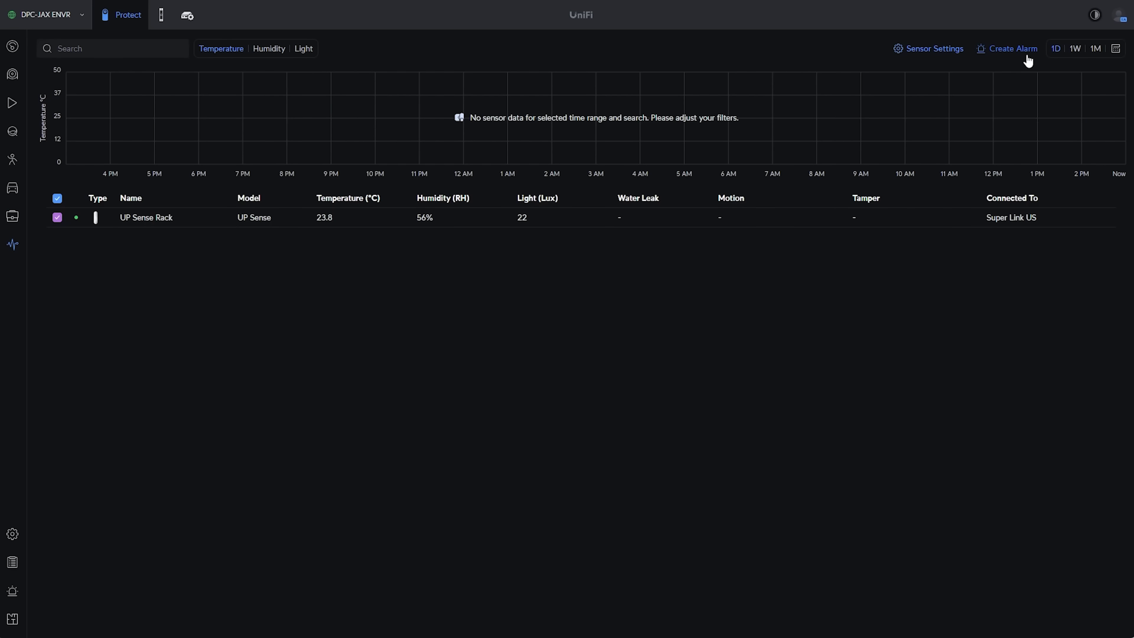
Create a new sensor alarm on Extreme Values and give it a Notify action.
click(1019, 52)
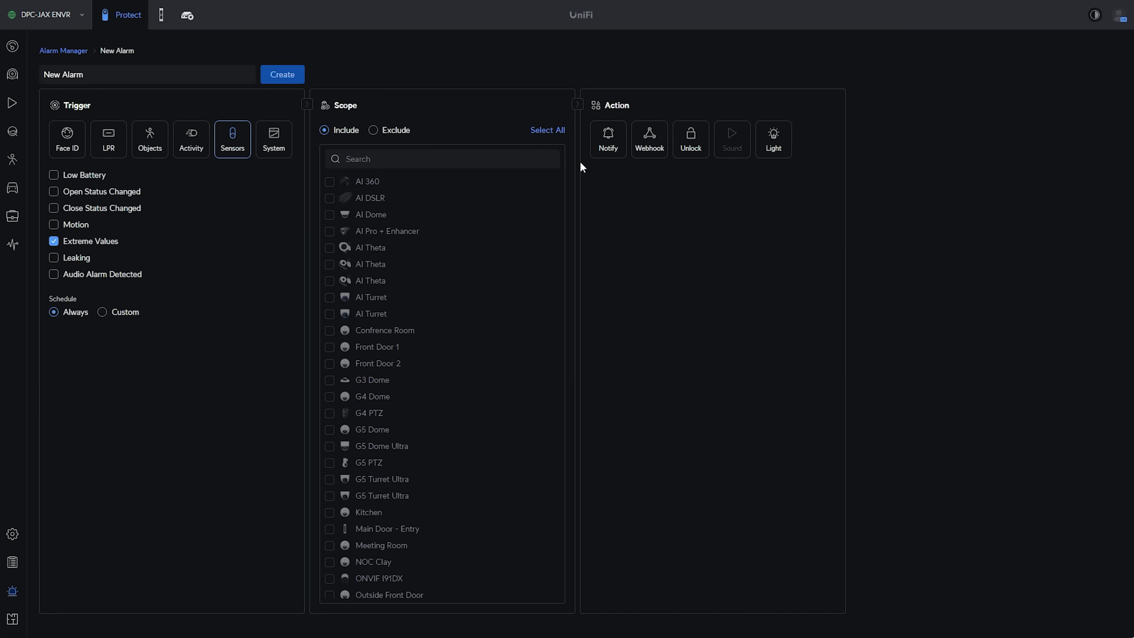
click(608, 138)
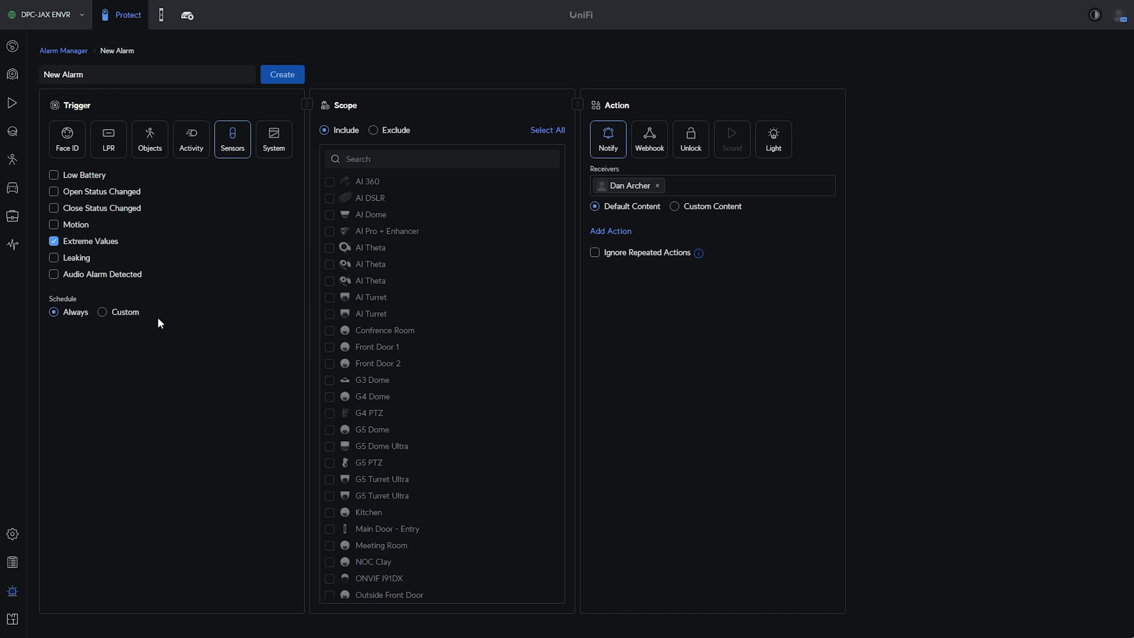